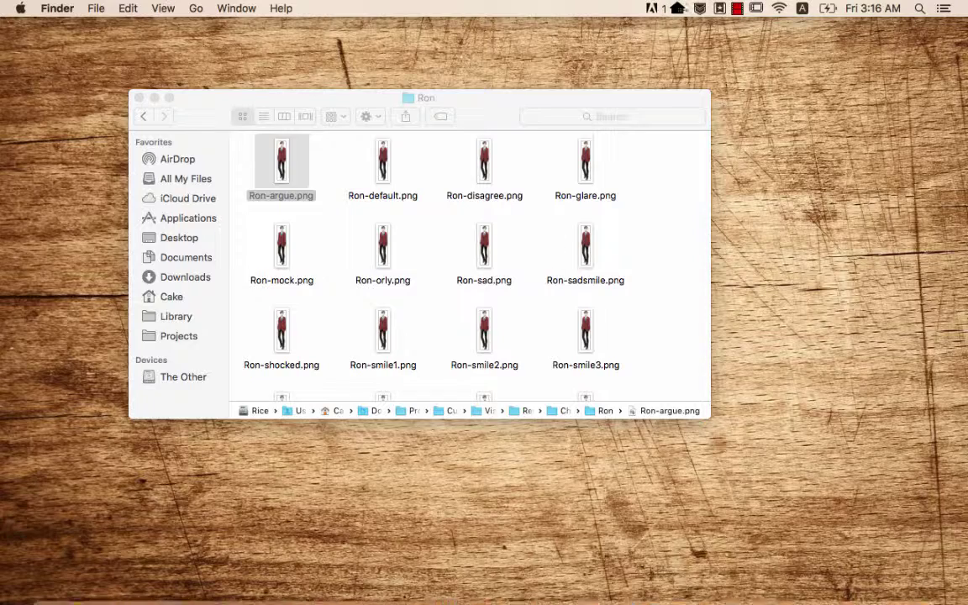
- Select Ron-argue.png in the Ron folder and preview it in Quick Look
{"action": "left_click", "coordinate": [533, 583]}
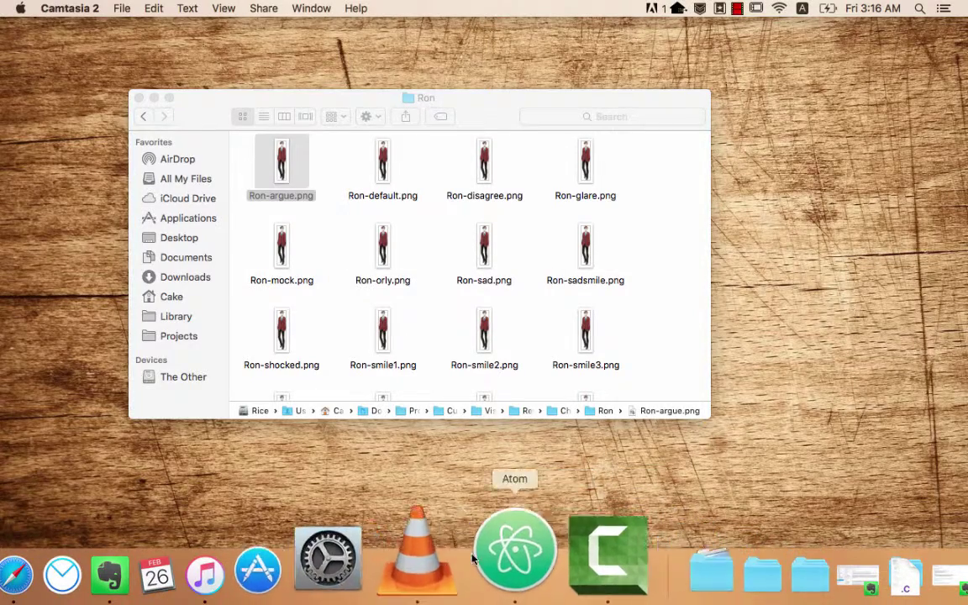
{"action": "left_click", "coordinate": [298, 175]}
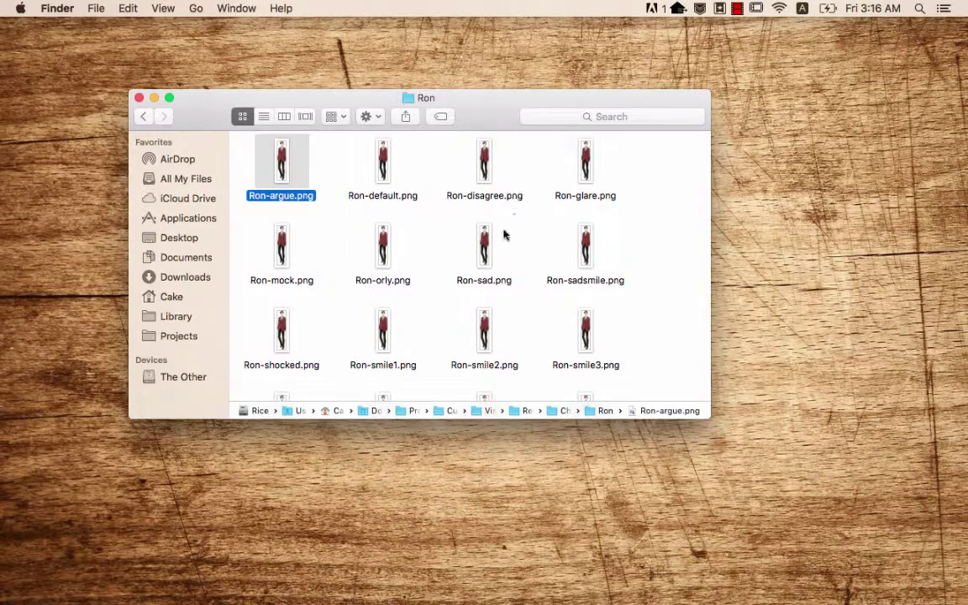
{"action": "key", "text": "space"}
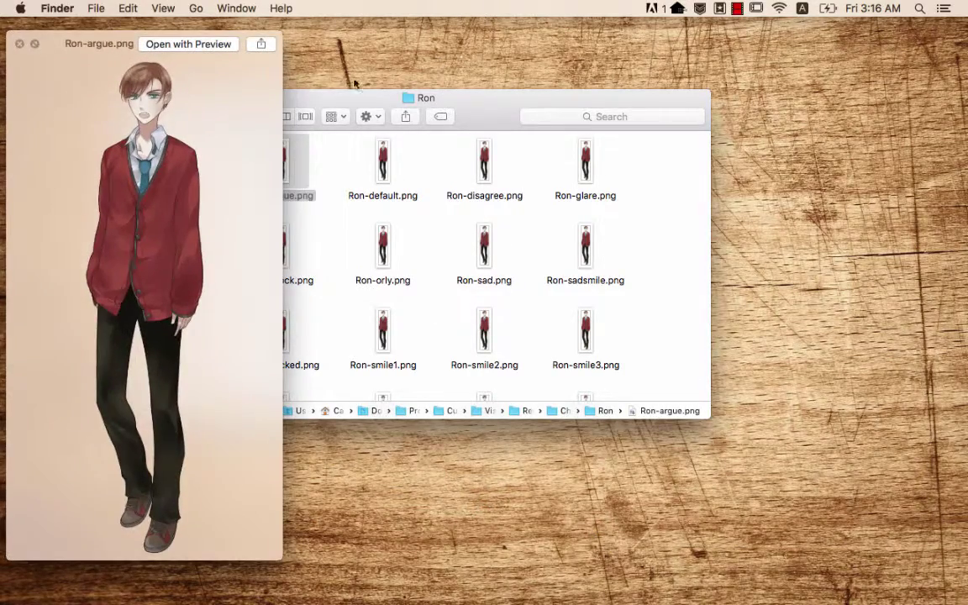
- Arrow through every Ron expression image in Quick Look, then close the preview
{"action": "key", "text": "Right"}
{"action": "key", "text": "Right"}
{"action": "key", "text": "Right"}
{"action": "key", "text": "Down"}
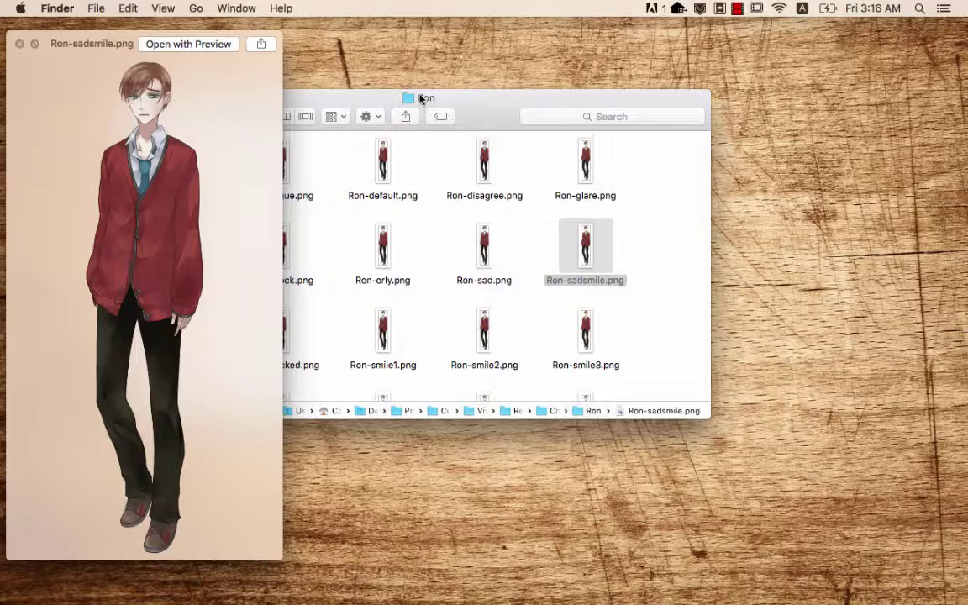
{"action": "key", "text": "Left"}
{"action": "key", "text": "Left"}
{"action": "key", "text": "Left"}
{"action": "key", "text": "Down"}
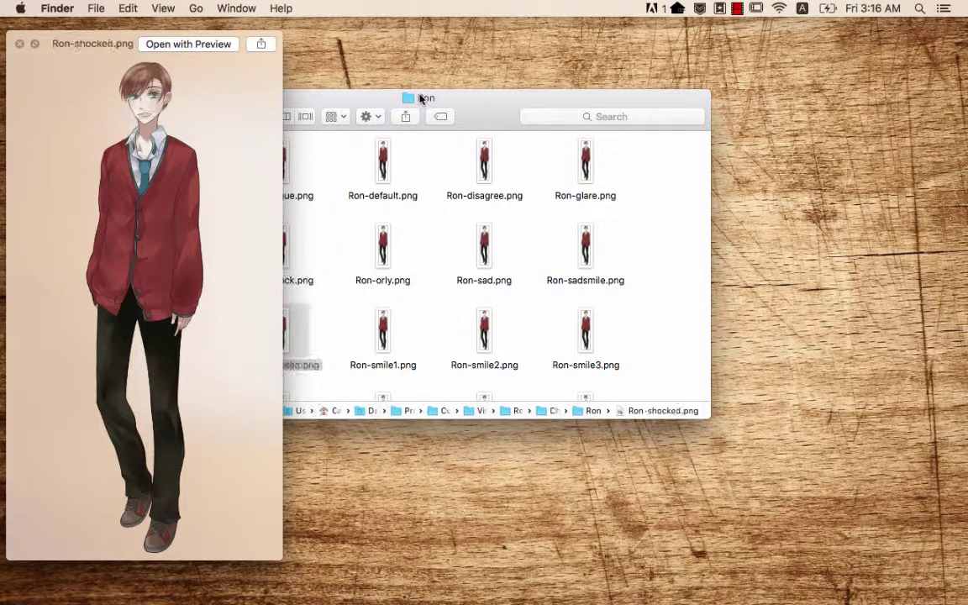
{"action": "key", "text": "Right"}
{"action": "key", "text": "Right"}
{"action": "key", "text": "Right"}
{"action": "key", "text": "Down"}
{"action": "key", "text": "Left"}
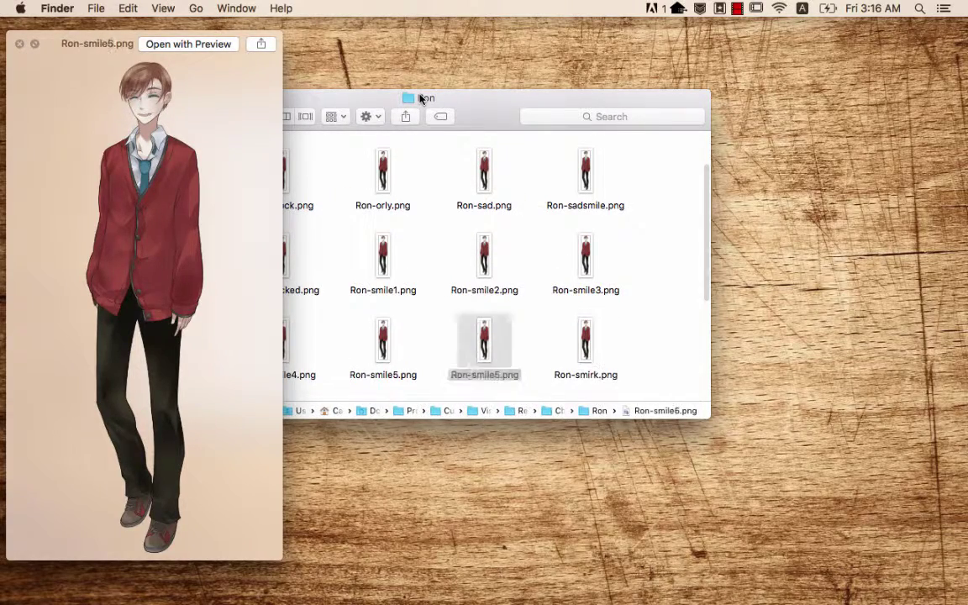
{"action": "key", "text": "Left"}
{"action": "key", "text": "Left"}
{"action": "key", "text": "Down"}
{"action": "key", "text": "Right"}
{"action": "key", "text": "Right"}
{"action": "key", "text": "Right"}
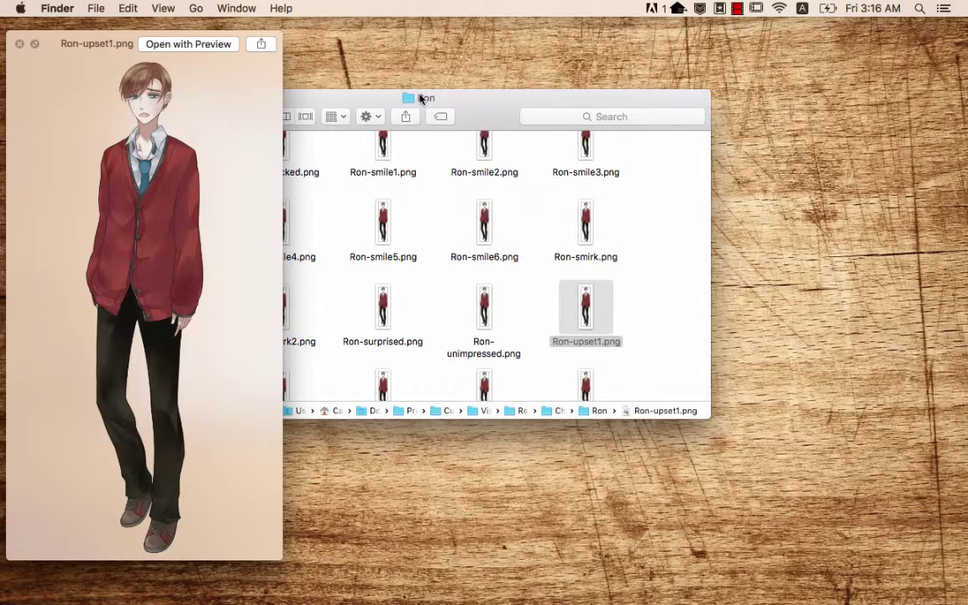
{"action": "key", "text": "Down"}
{"action": "key", "text": "Left"}
{"action": "key", "text": "Left"}
{"action": "key", "text": "Left"}
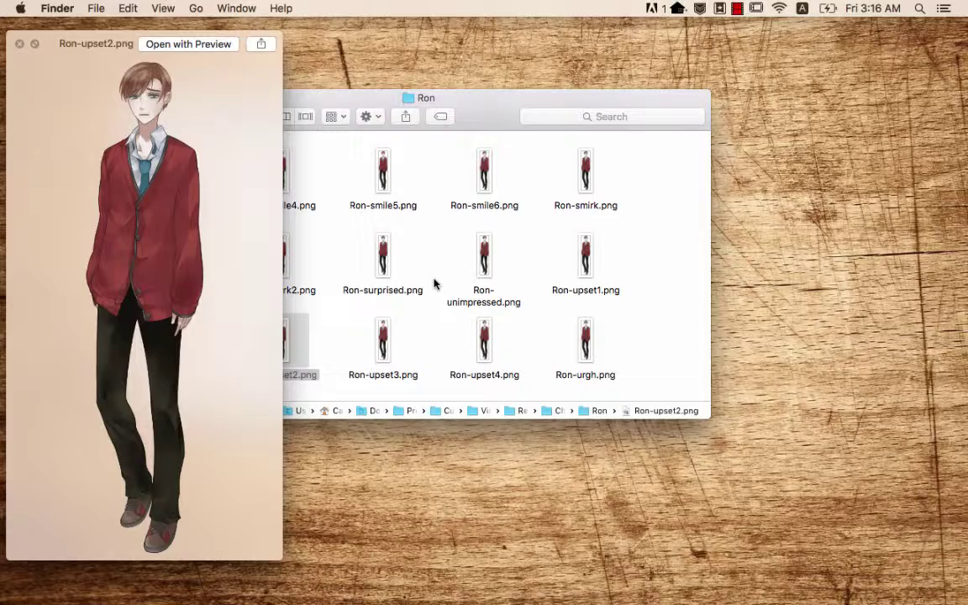
{"action": "key", "text": "space"}
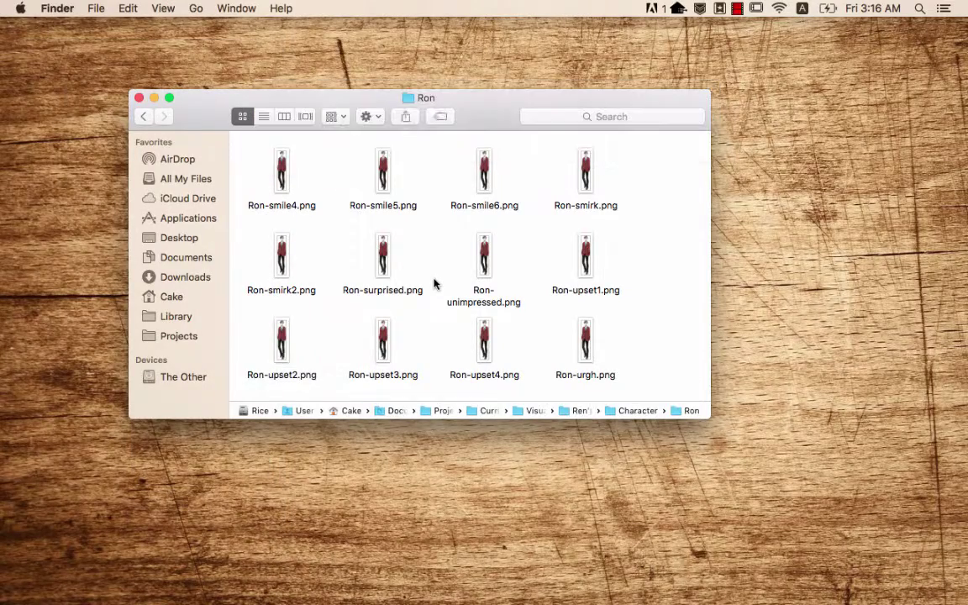
{"action": "scroll", "coordinate": [435, 283], "scroll_direction": "up", "scroll_amount": 5}
- Bring up the file actions menu for Ron-argue.png, then dismiss it
{"action": "left_click", "coordinate": [282, 164]}
{"action": "right_click", "coordinate": [281, 168]}
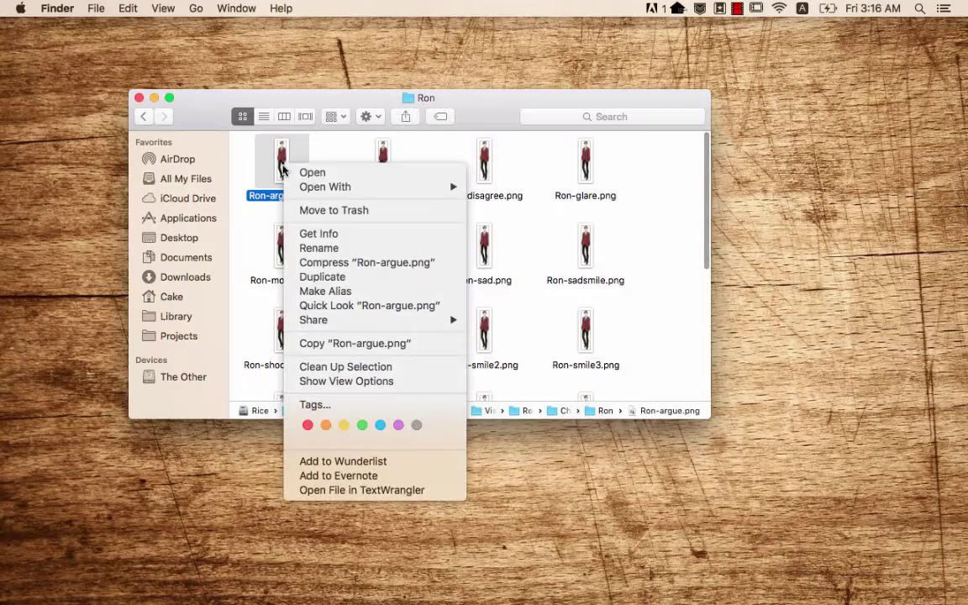
{"action": "mouse_move", "coordinate": [375, 187]}
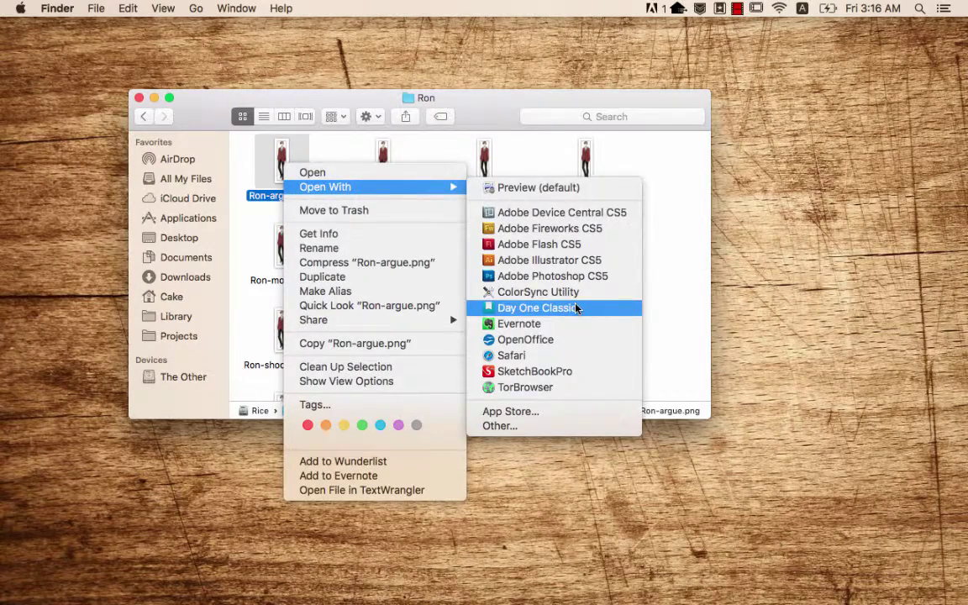
{"action": "left_click", "coordinate": [767, 266]}
- Launch Adobe Photoshop CS5 from the Alfred launcher using 'ph'
{"action": "key", "text": "alt+space"}
{"action": "type", "text": "ph"}
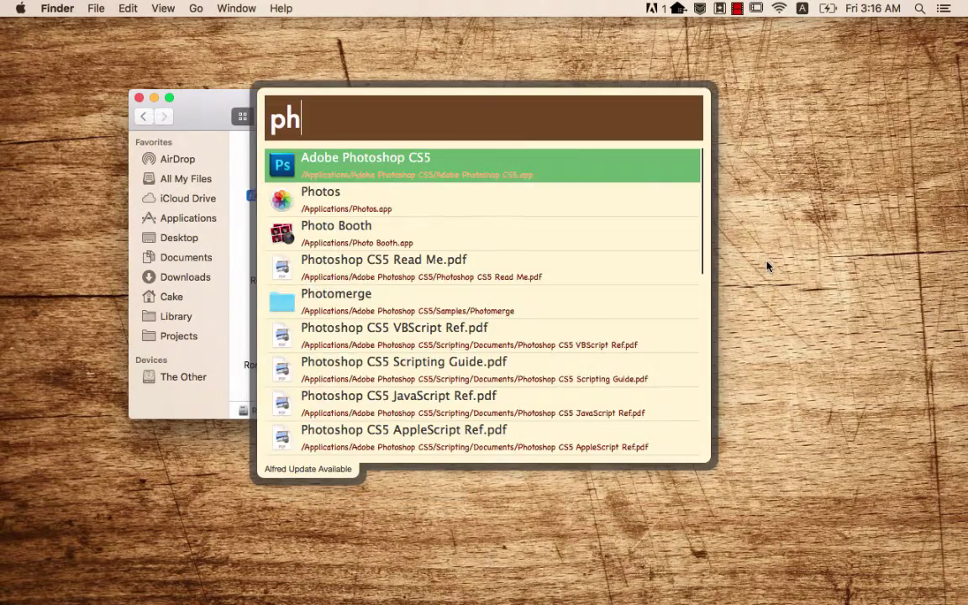
{"action": "key", "text": "Return"}
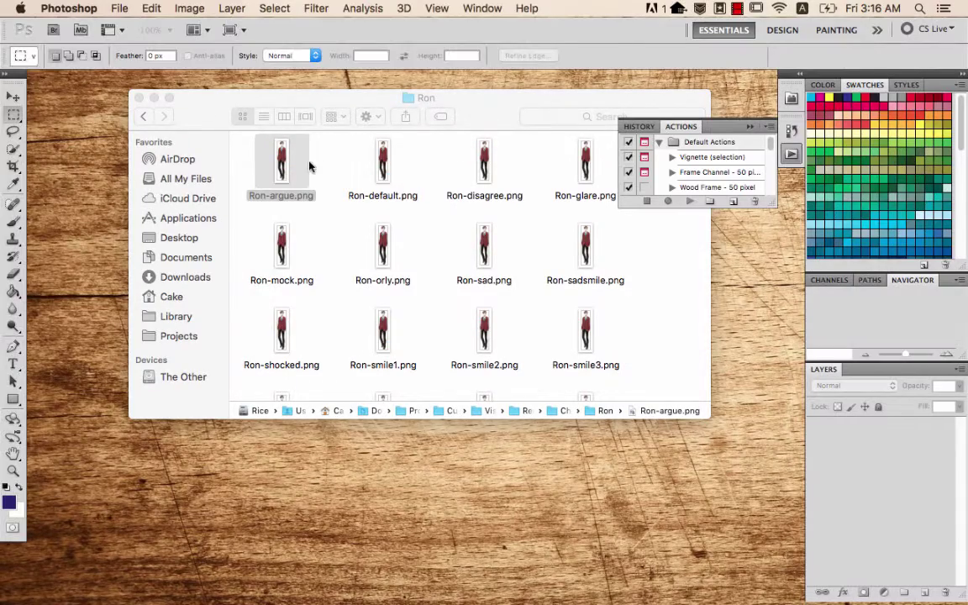
- Open Ron-argue.png in Photoshop and start a new action named 'Resize to Side Image'
{"action": "left_click_drag", "start_coordinate": [283, 168], "coordinate": [565, 578]}
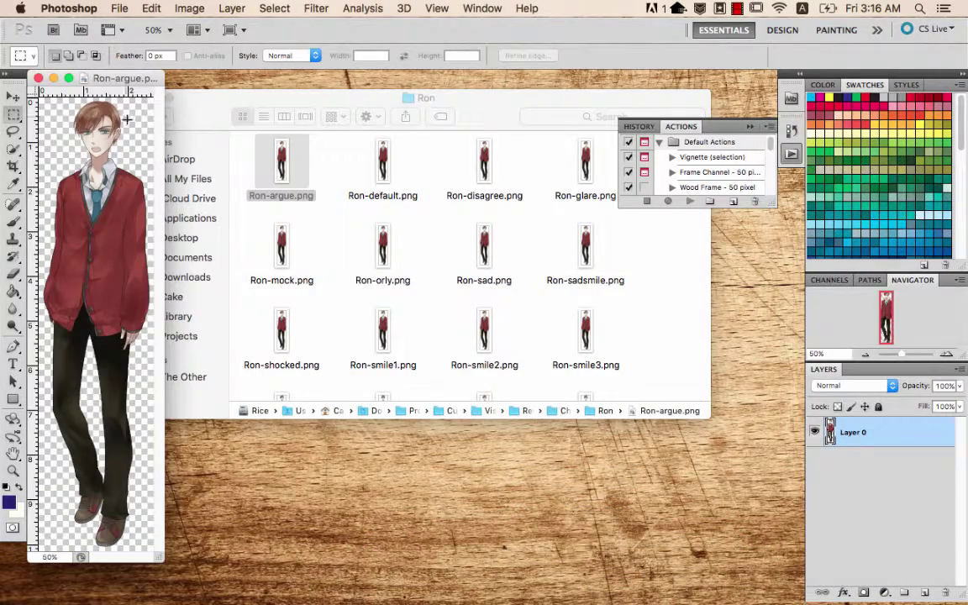
{"action": "key", "text": "XF86MonBrightnessUp"}
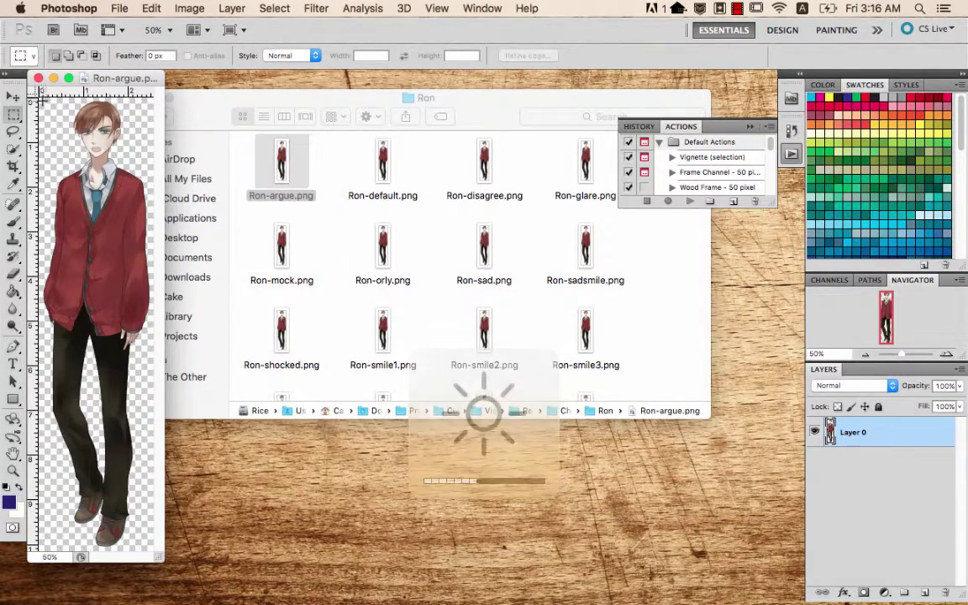
{"action": "left_click", "coordinate": [734, 203]}
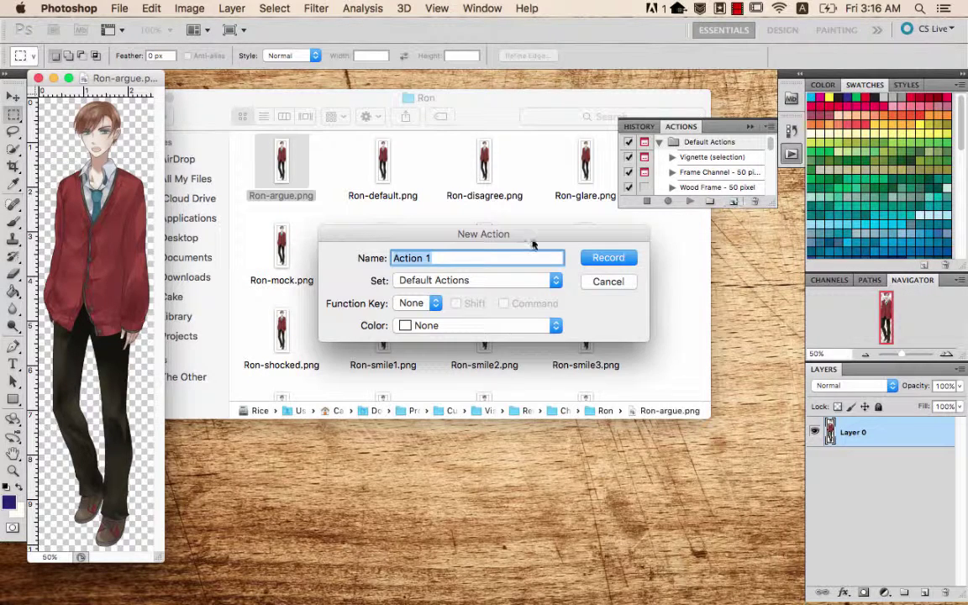
{"action": "type", "text": "Resize to Side Image"}
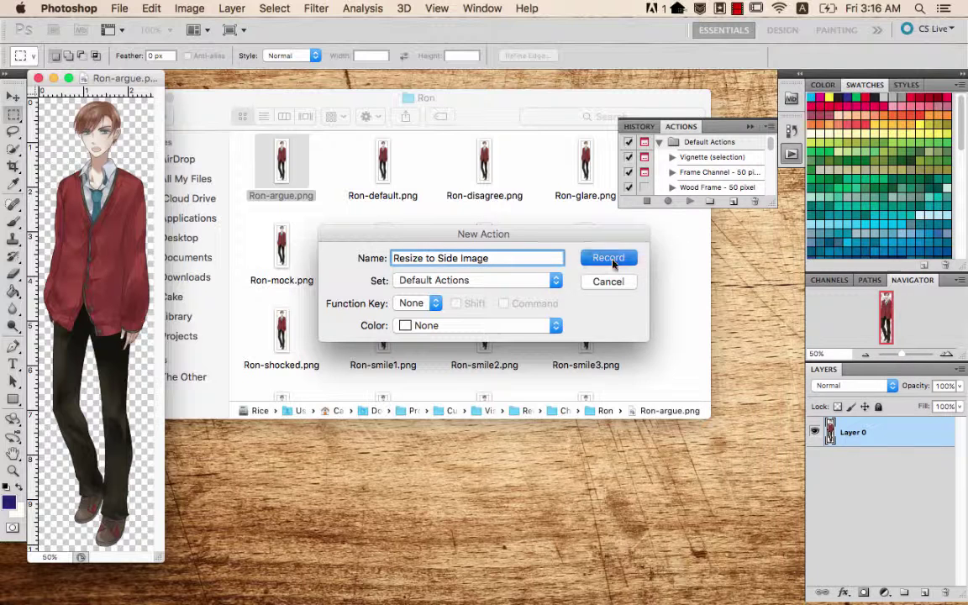
- Record a head-and-shoulders rectangular selection and Image > Crop into the action, then stop recording
{"action": "left_click", "coordinate": [608, 258]}
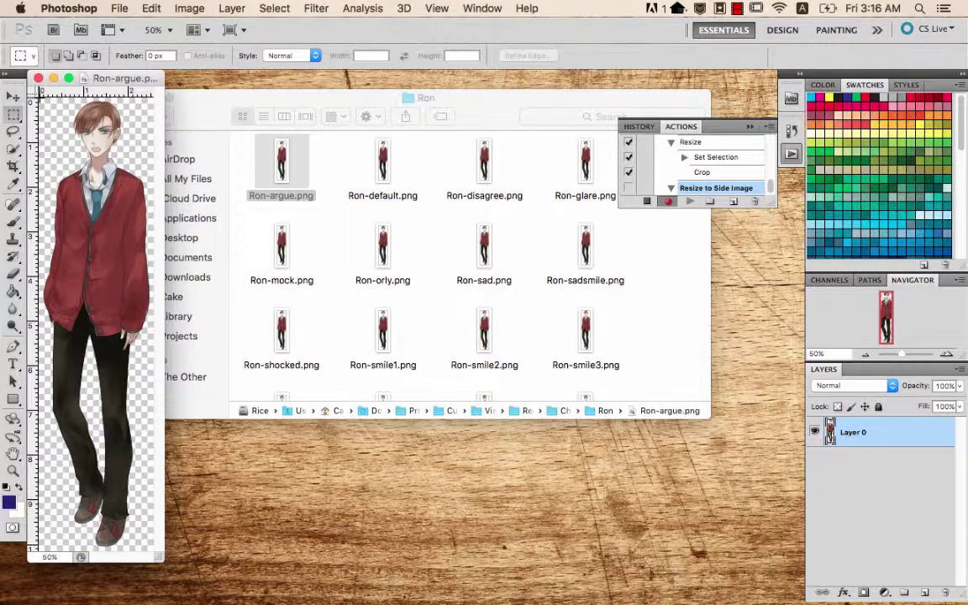
{"action": "mouse_move", "coordinate": [41, 95]}
{"action": "left_mouse_down"}
{"action": "mouse_move", "coordinate": [135, 206]}
{"action": "mouse_move", "coordinate": [154, 206]}
{"action": "mouse_move", "coordinate": [146, 207]}
{"action": "left_mouse_up"}
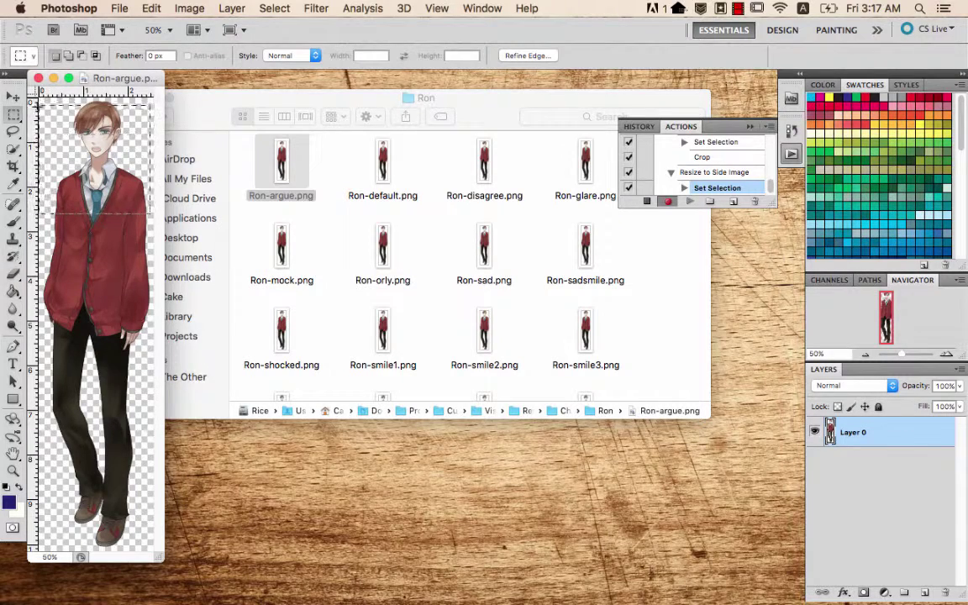
{"action": "left_click_drag", "start_coordinate": [53, 95], "coordinate": [151, 214]}
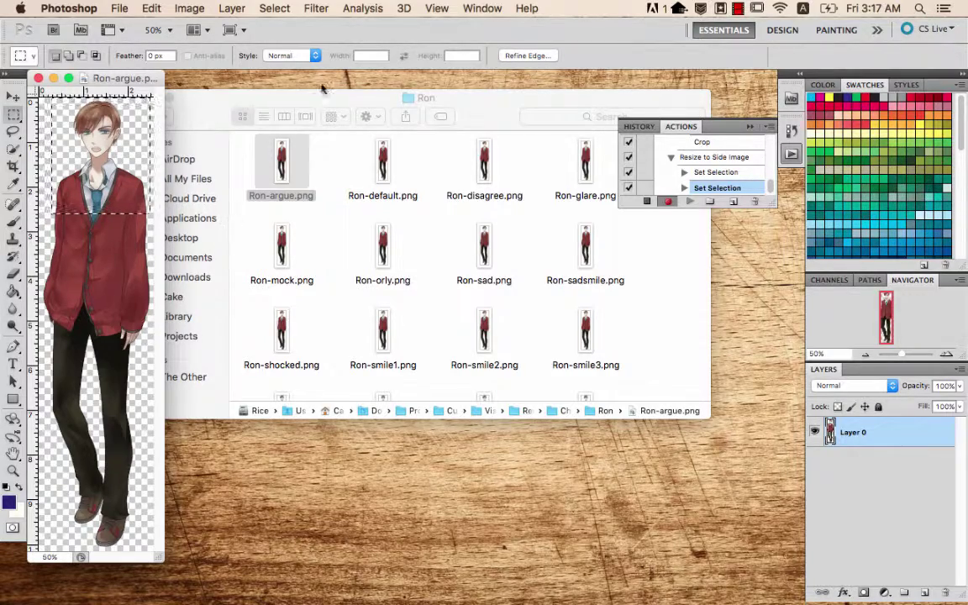
{"action": "left_click", "coordinate": [527, 8]}
{"action": "type", "text": "op"}
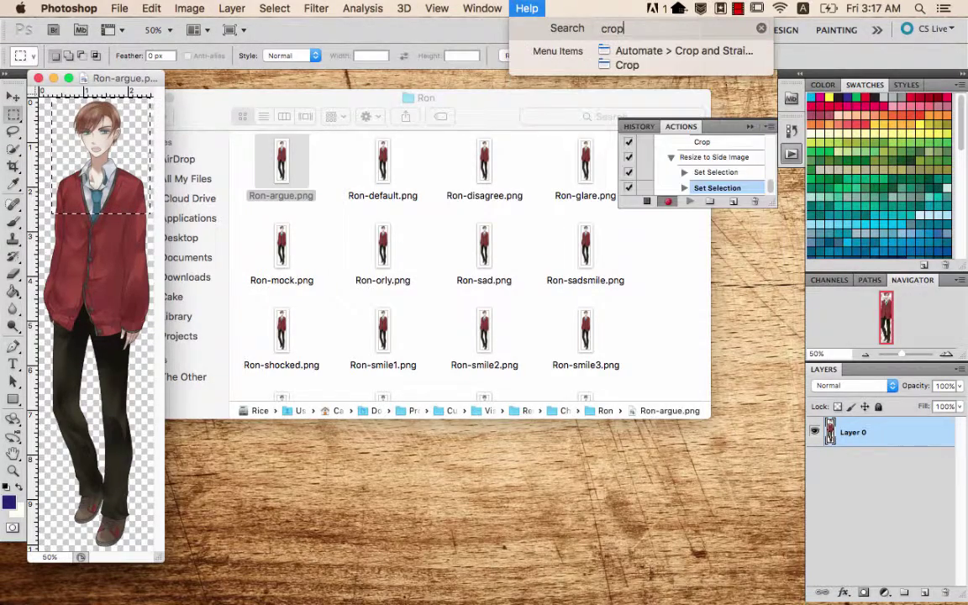
{"action": "left_click", "coordinate": [627, 65]}
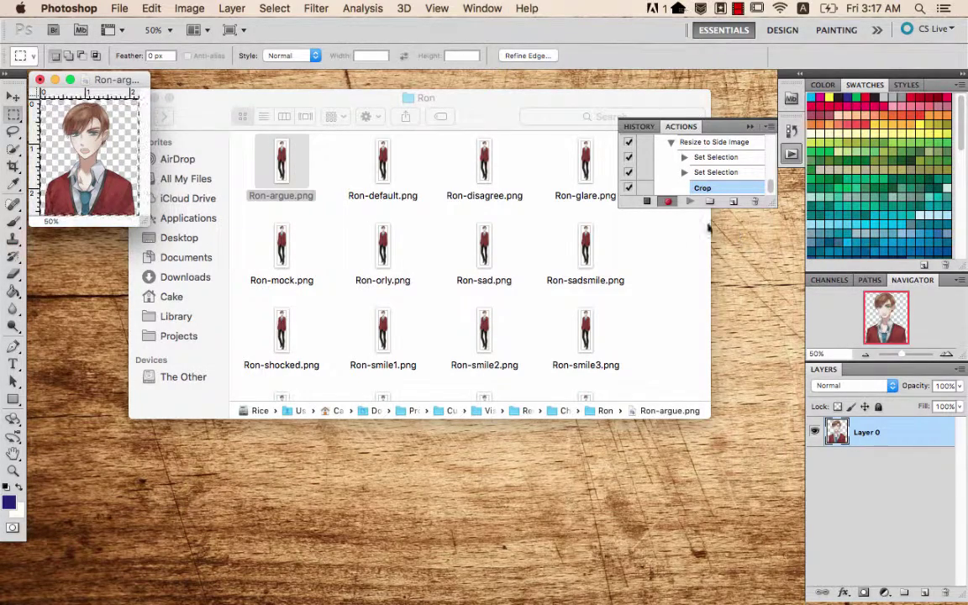
{"action": "left_click", "coordinate": [648, 203]}
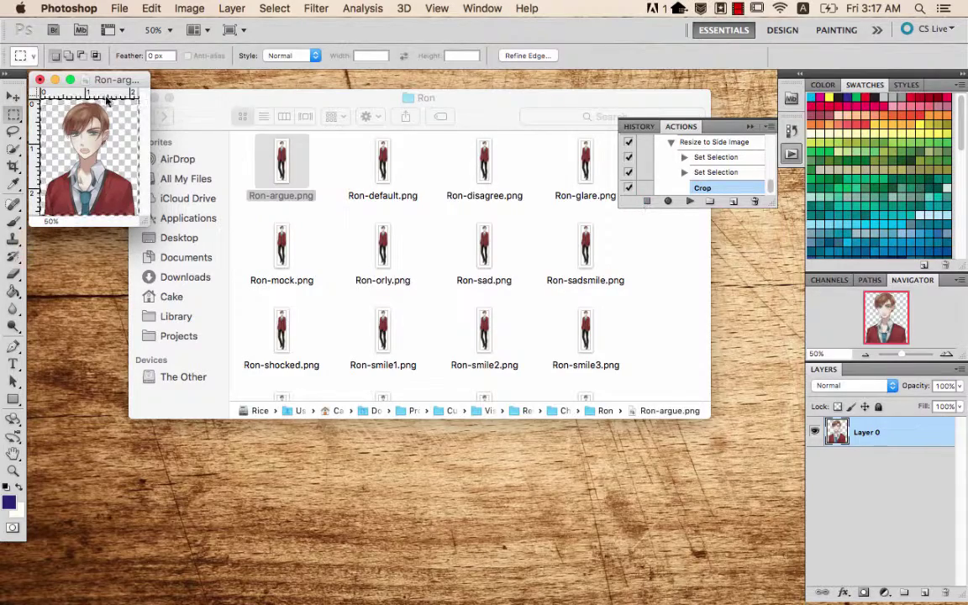
- Close Ron-argue.png without saving and delete the duplicate first Set Selection step from the action
{"action": "left_click", "coordinate": [40, 80]}
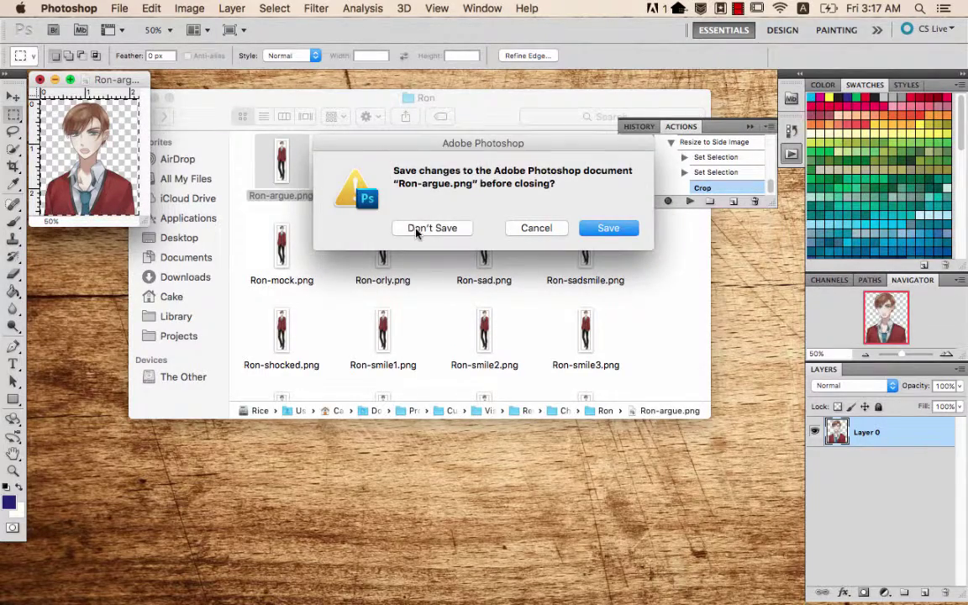
{"action": "left_click", "coordinate": [416, 233]}
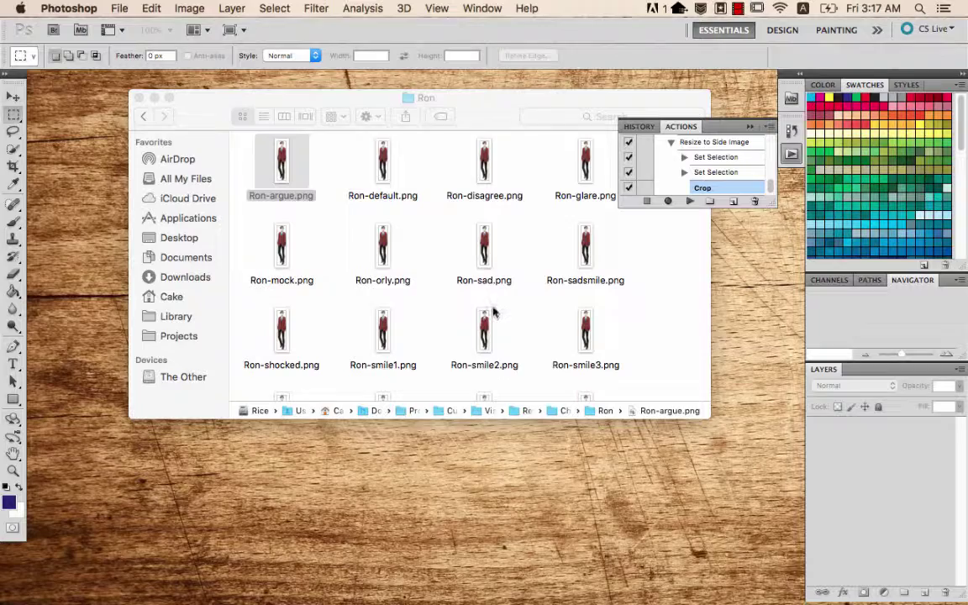
{"action": "key", "text": "F2"}
{"action": "left_click", "coordinate": [704, 159]}
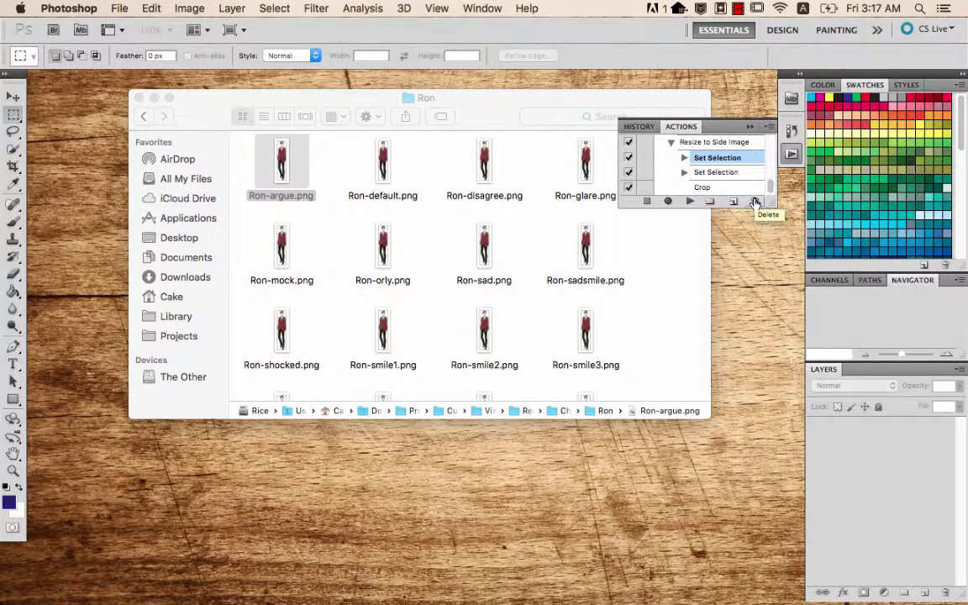
{"action": "left_click", "coordinate": [752, 200]}
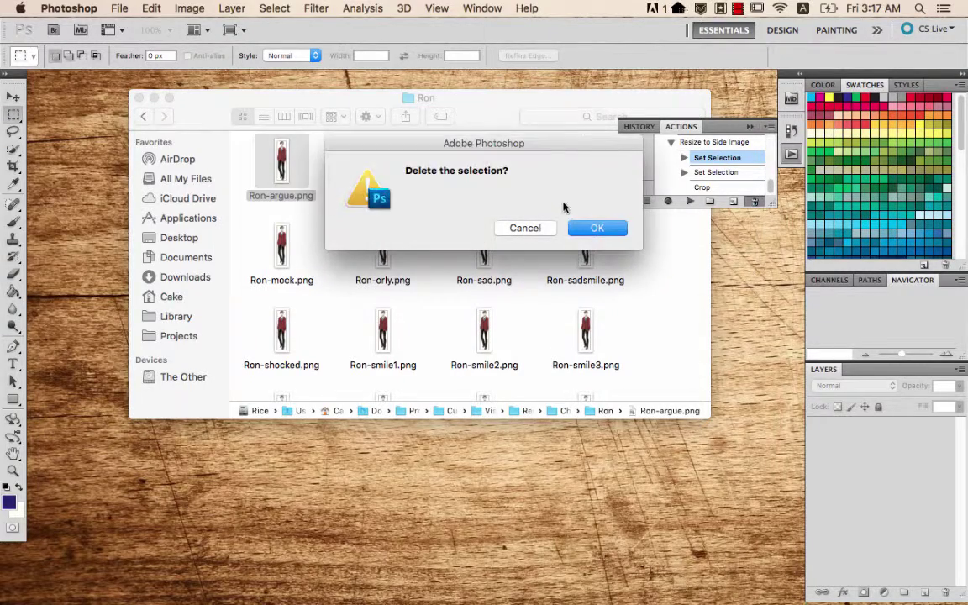
{"action": "left_click", "coordinate": [598, 226]}
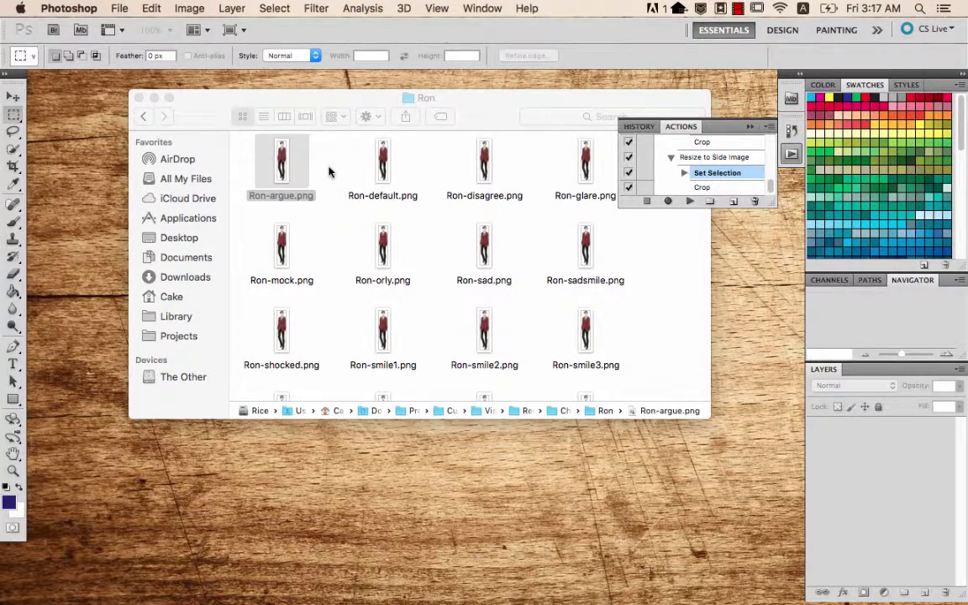
- Create a new desktop folder named 'Ron - Side Image' in Finder
{"action": "left_click", "coordinate": [306, 159]}
{"action": "right_click", "coordinate": [370, 456]}
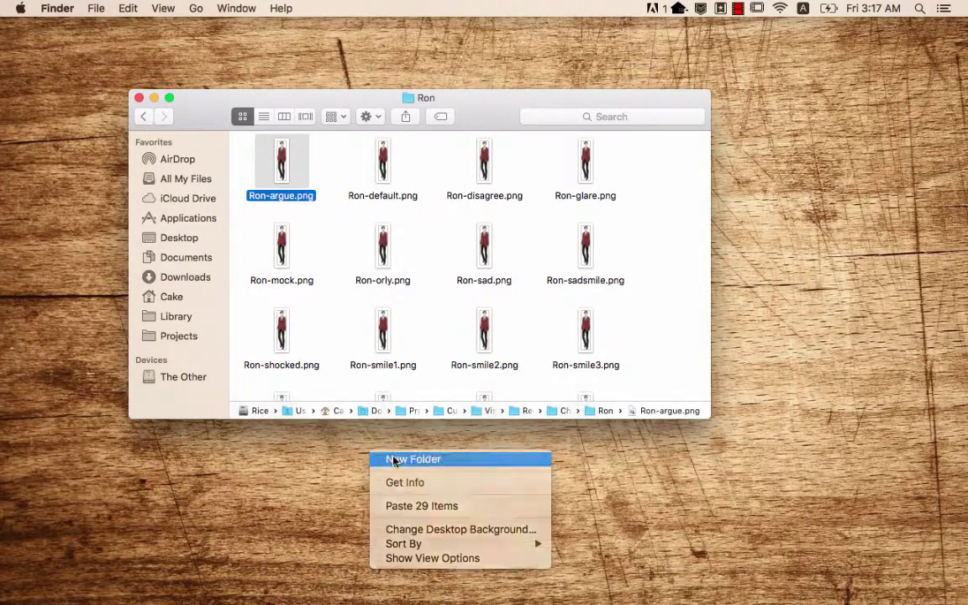
{"action": "left_click", "coordinate": [389, 458]}
{"action": "type", "text": "Ron"}
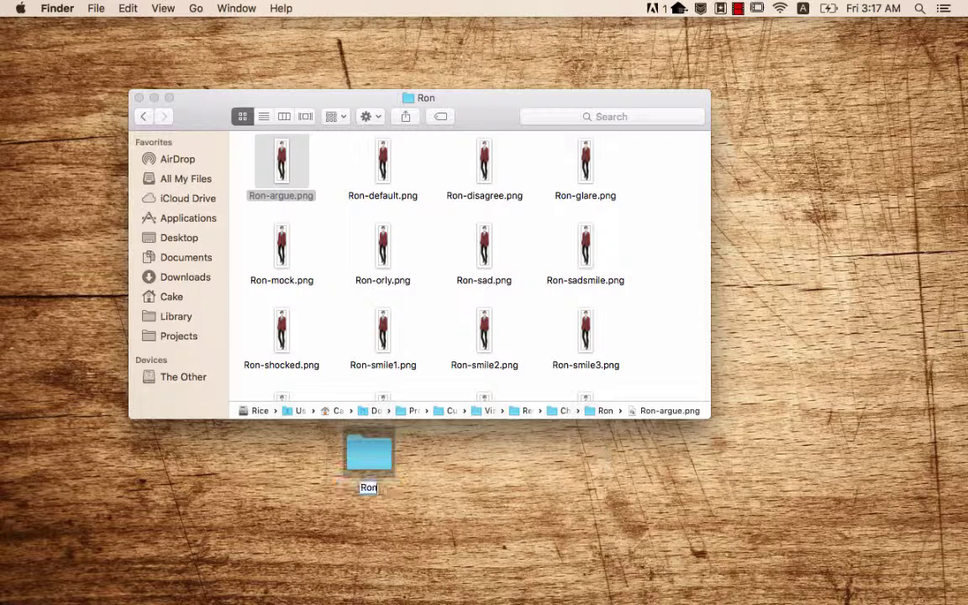
{"action": "type", "text": " - S"}
{"action": "type", "text": "ide Imag"}
{"action": "key", "text": "BackSpace"}
{"action": "key", "text": "BackSpace"}
{"action": "type", "text": "gue"}
{"action": "key", "text": "Return"}
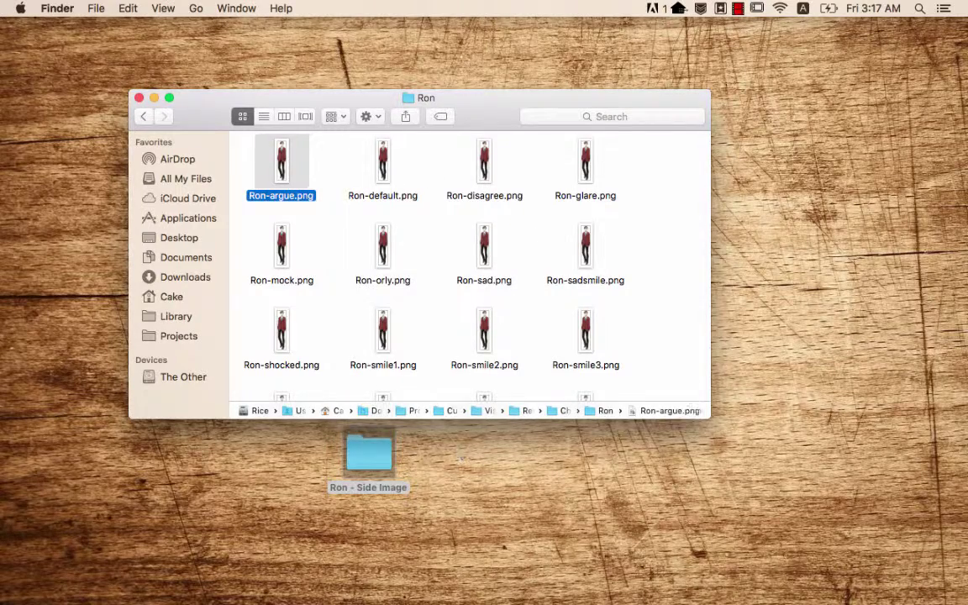
- Open File > Automate > Batch in Photoshop through a Help search for 'batc'
{"action": "mouse_move", "coordinate": [545, 598]}
{"action": "left_click", "coordinate": [546, 580]}
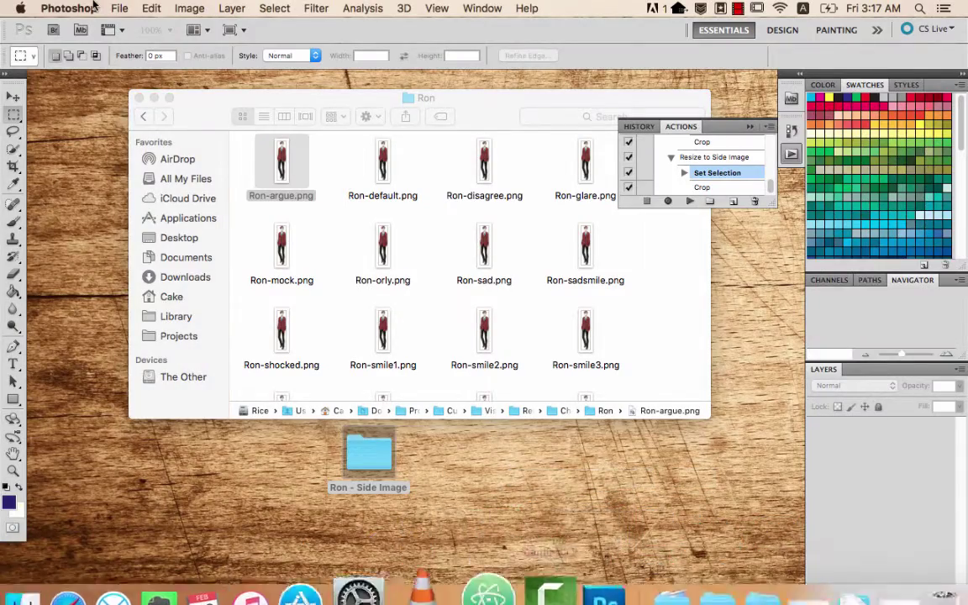
{"action": "left_click", "coordinate": [99, 7]}
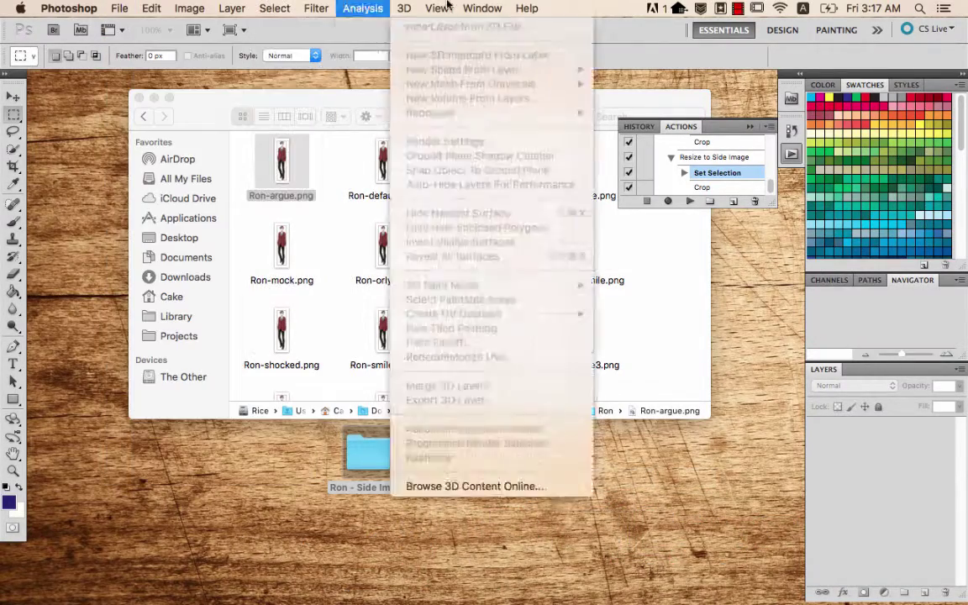
{"action": "type", "text": "batc"}
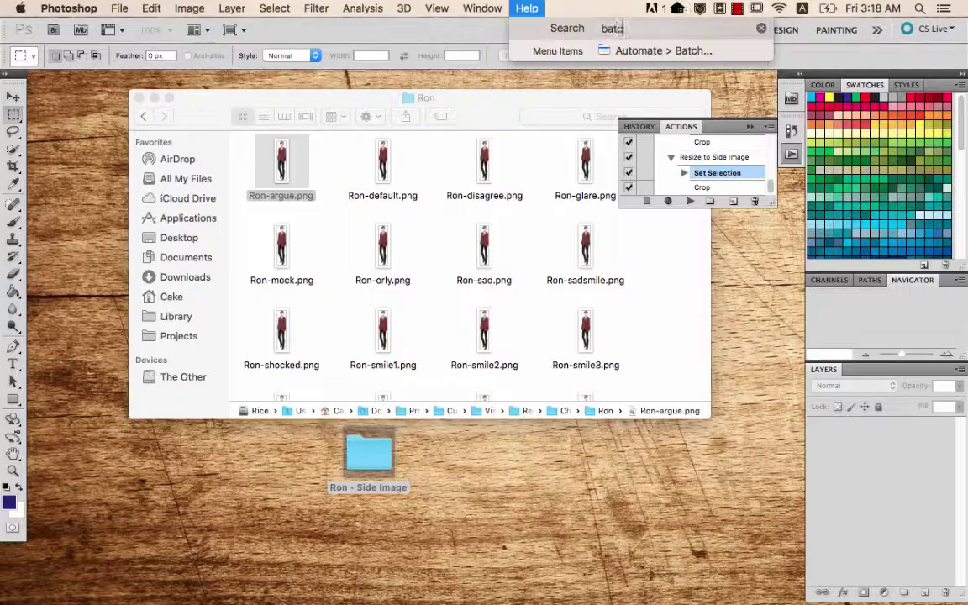
{"action": "key", "text": "Down"}
{"action": "key", "text": "Return"}
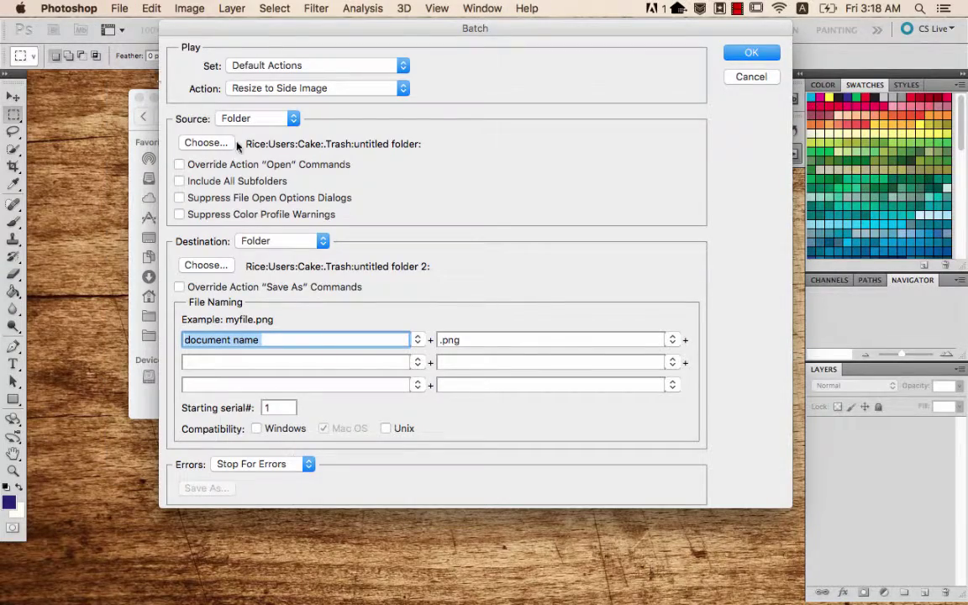
- Dismiss the first source folder picker and move the Finder window to the lower right
{"action": "left_click", "coordinate": [211, 144]}
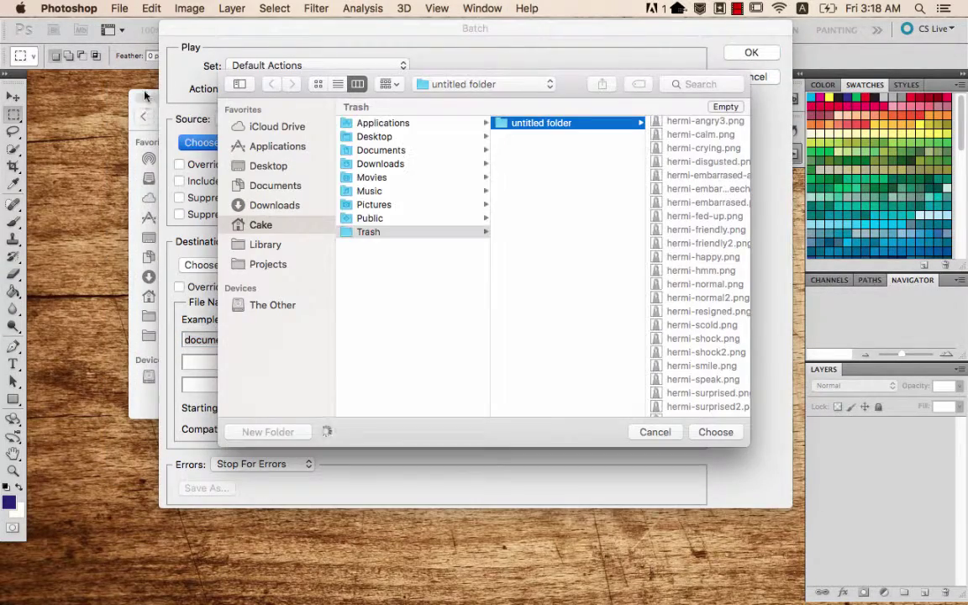
{"action": "left_click", "coordinate": [134, 126]}
{"action": "key", "text": "Return"}
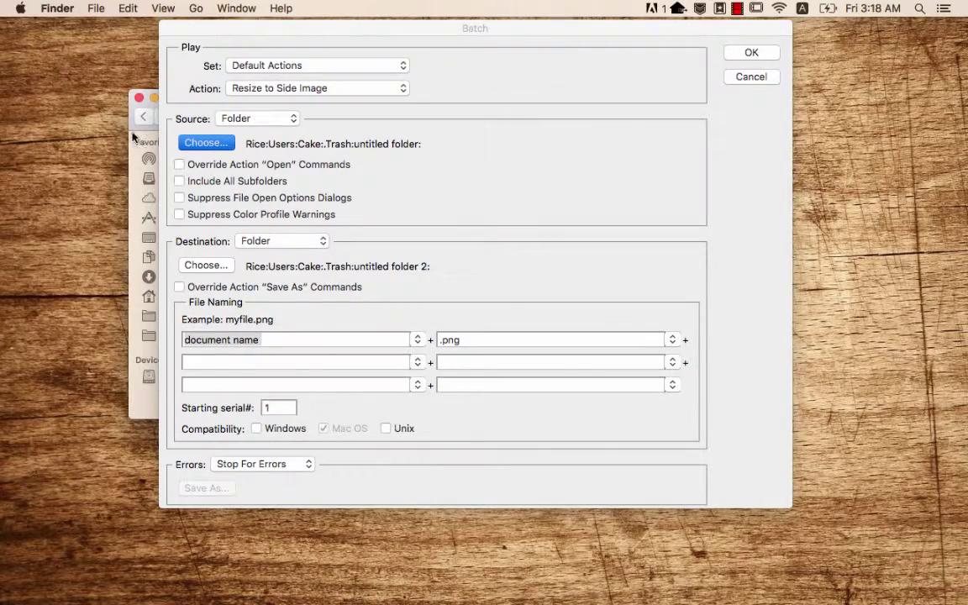
{"action": "left_click_drag", "start_coordinate": [132, 136], "coordinate": [44, 138]}
{"action": "mouse_move", "coordinate": [123, 110]}
{"action": "left_mouse_down"}
{"action": "mouse_move", "coordinate": [451, 441]}
{"action": "mouse_move", "coordinate": [893, 339]}
{"action": "mouse_move", "coordinate": [754, 242]}
{"action": "mouse_move", "coordinate": [694, 221]}
{"action": "left_mouse_up"}
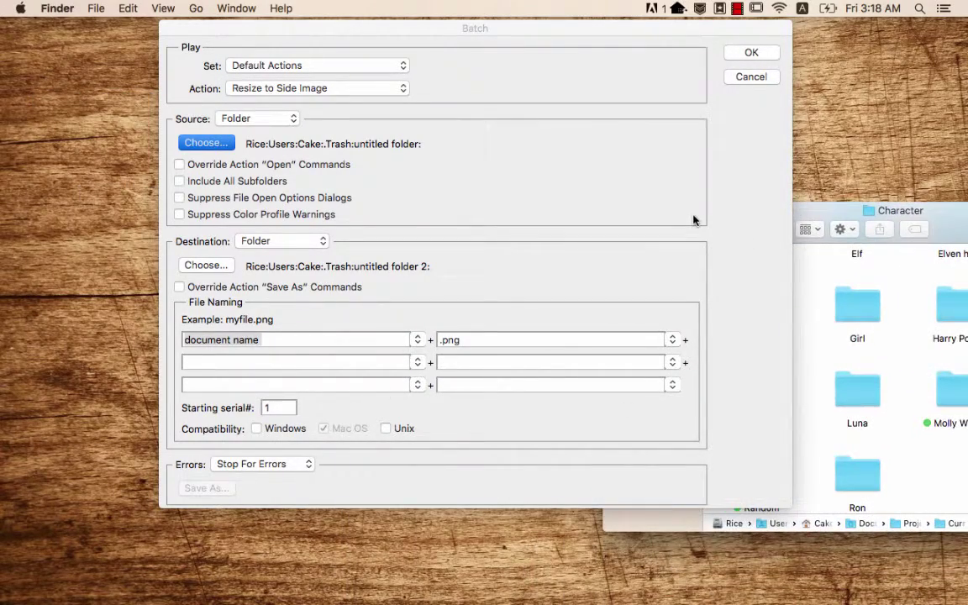
- Set the batch source to the Ron folder under Visual Novel > Ren'py Resources > Character
{"action": "left_click", "coordinate": [215, 146]}
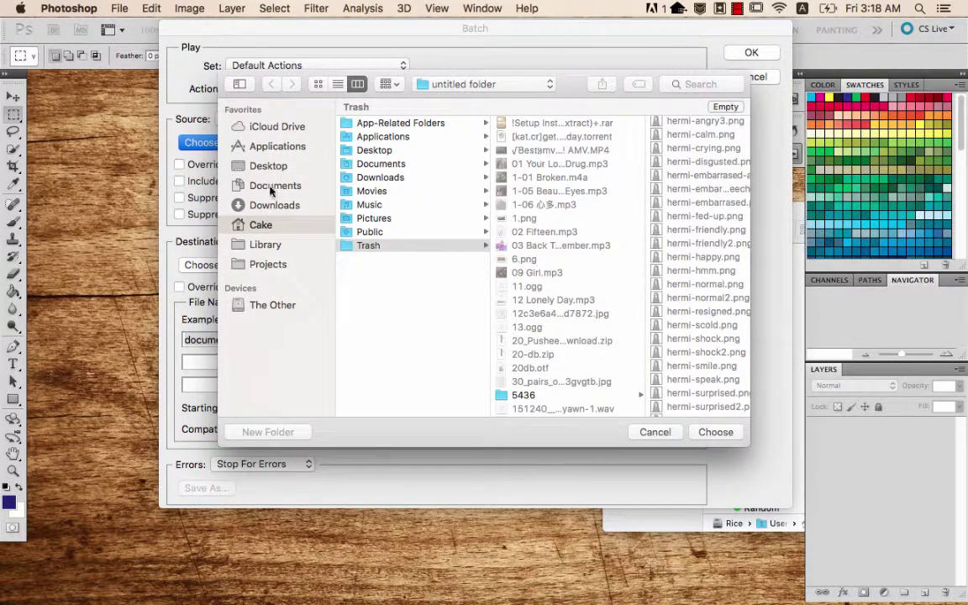
{"action": "left_click", "coordinate": [455, 85]}
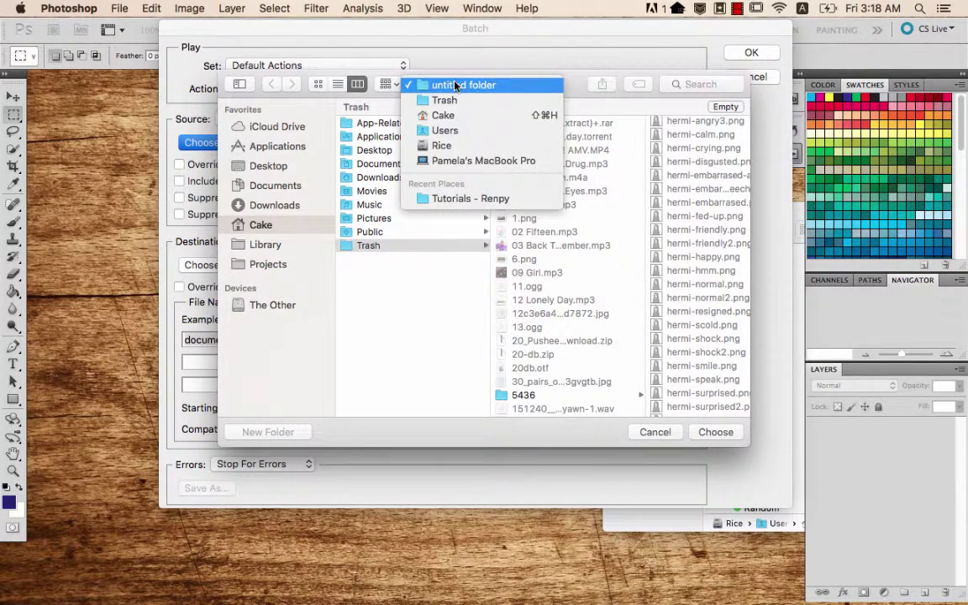
{"action": "left_click", "coordinate": [471, 119]}
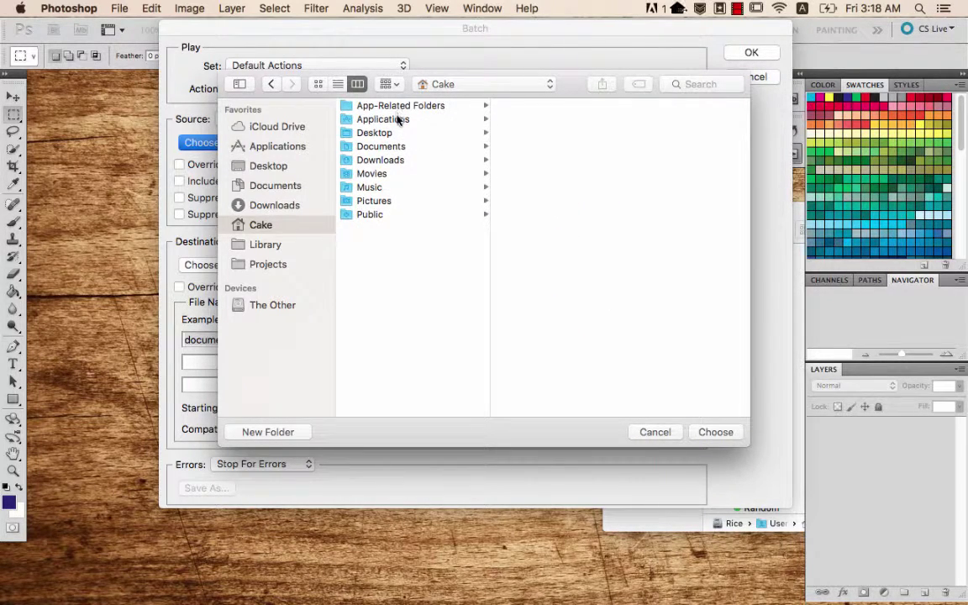
{"action": "left_click", "coordinate": [396, 149]}
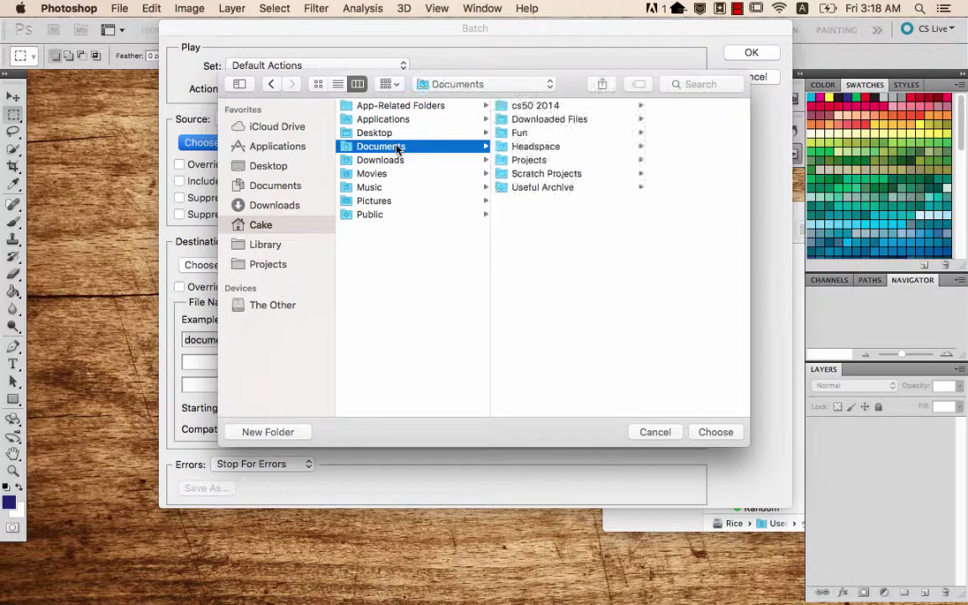
{"action": "left_click", "coordinate": [580, 158]}
{"action": "left_click", "coordinate": [645, 108]}
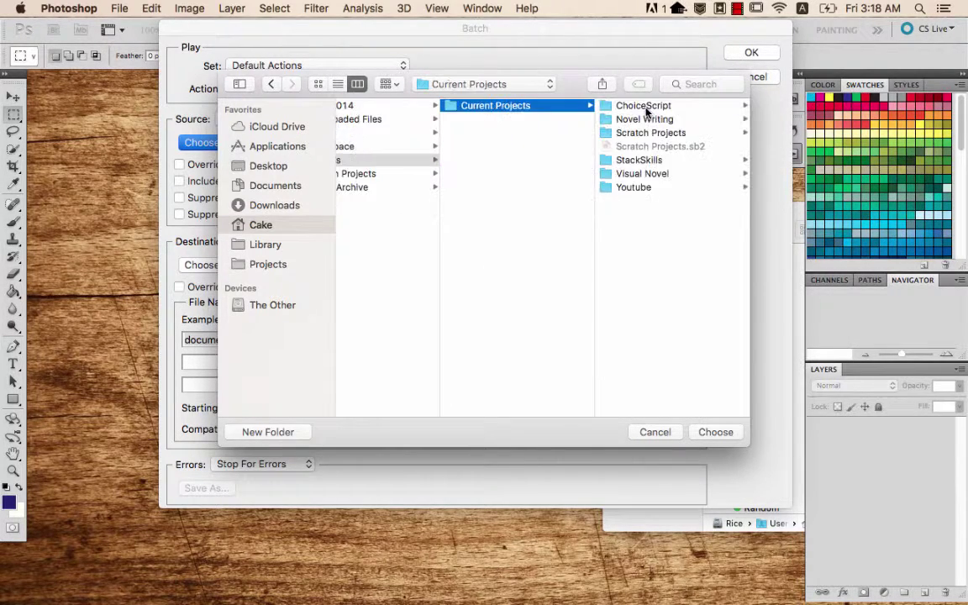
{"action": "left_click", "coordinate": [642, 174]}
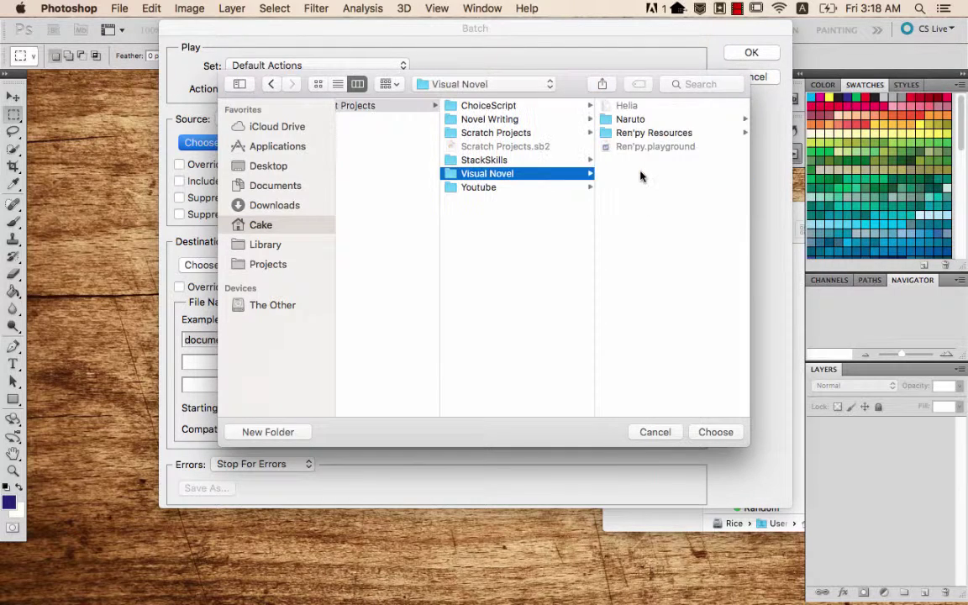
{"action": "left_click", "coordinate": [644, 132]}
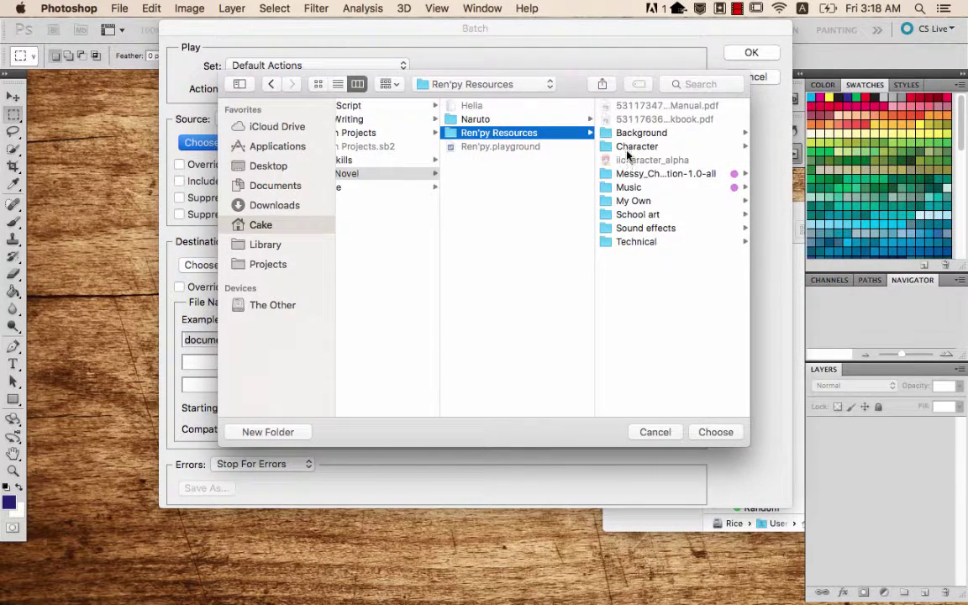
{"action": "left_click", "coordinate": [627, 149]}
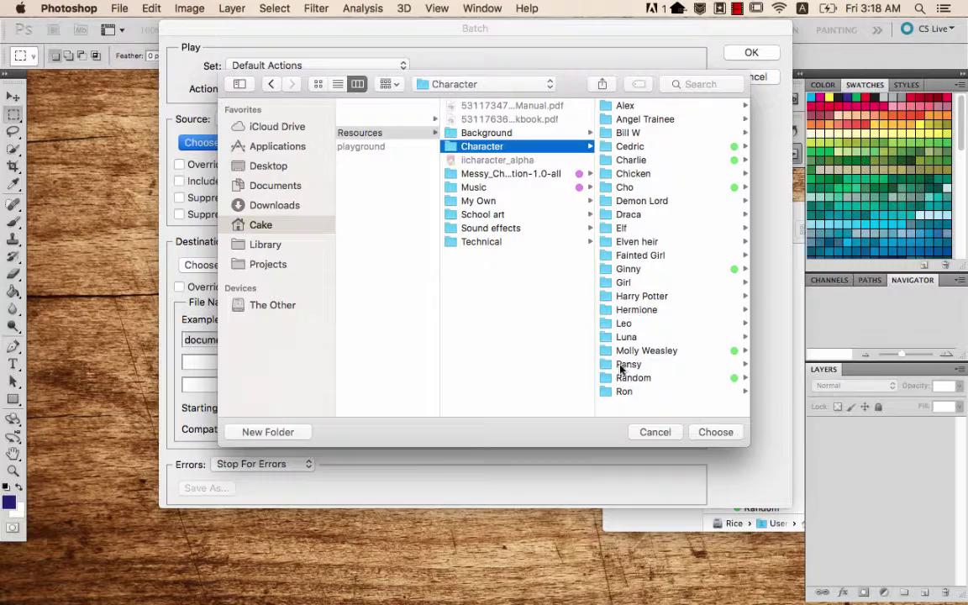
{"action": "left_click", "coordinate": [626, 392]}
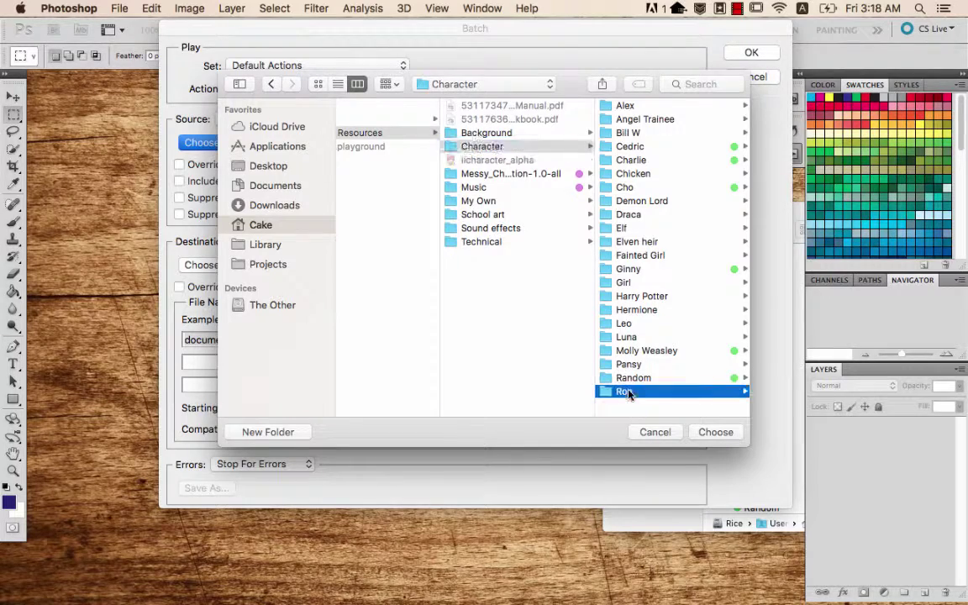
{"action": "left_click", "coordinate": [706, 434]}
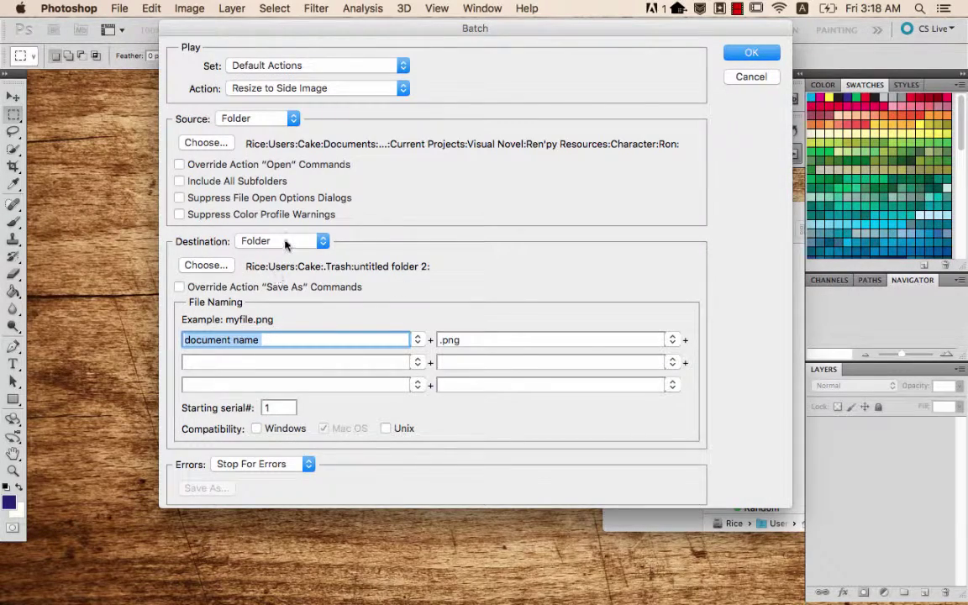
- Set the batch destination to the 'Ron - Side Image' folder on the Desktop
{"action": "left_click", "coordinate": [206, 267]}
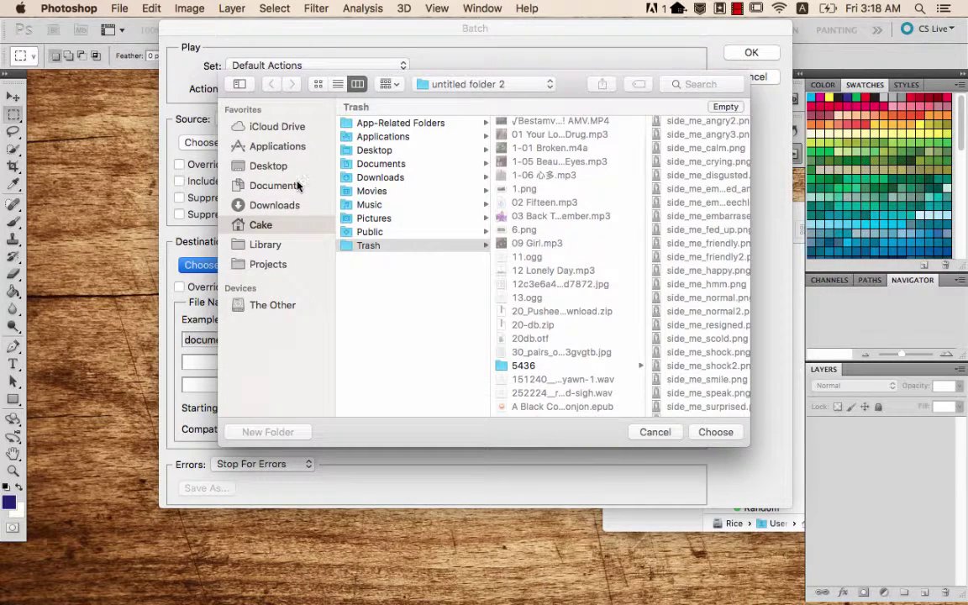
{"action": "left_click", "coordinate": [290, 168]}
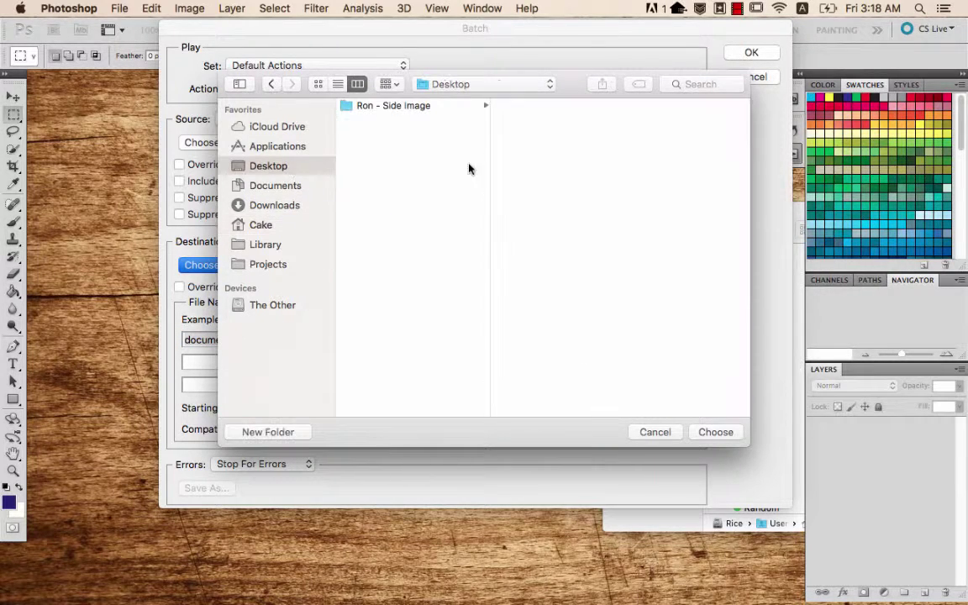
{"action": "left_click", "coordinate": [437, 106]}
{"action": "left_click", "coordinate": [716, 432]}
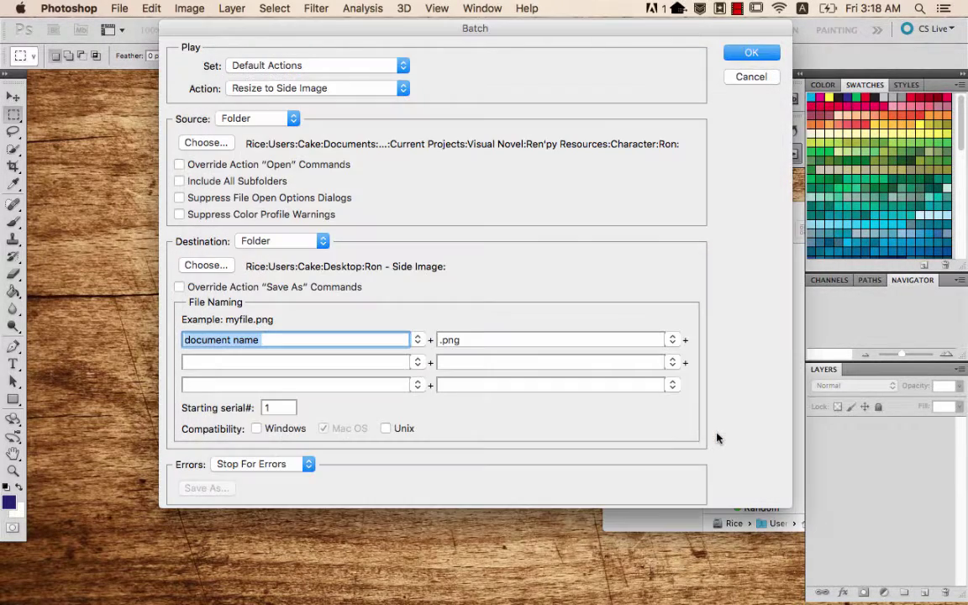
{"action": "key", "text": "F2"}
- Confirm the Batch dialog so Resize to Side Image processes every Ron image
{"action": "left_click", "coordinate": [751, 53]}
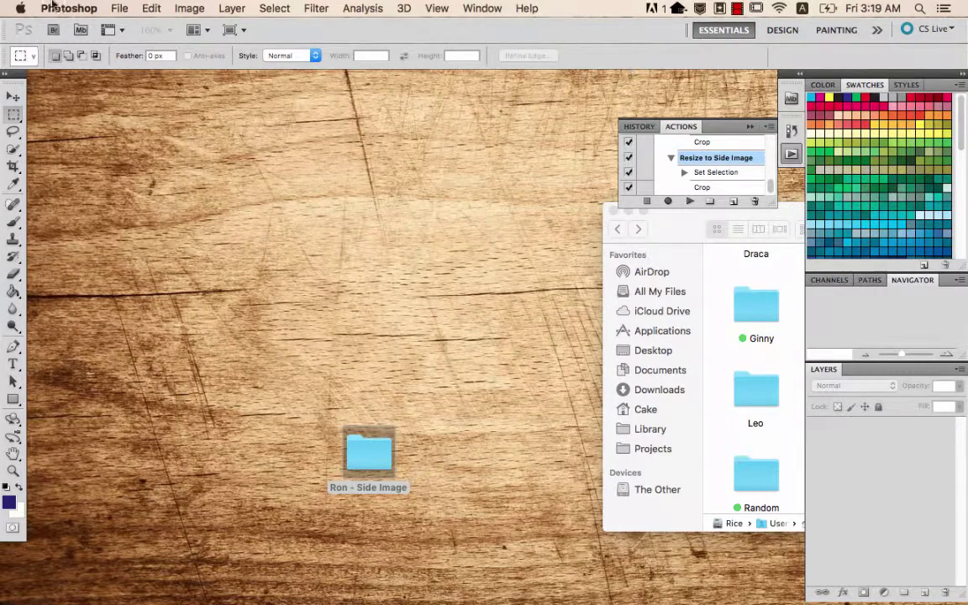
{"action": "key", "text": "XF86MonBrightnessUp"}
- Close the Character window and open the Ron - Side Image folder, selecting the first image
{"action": "left_click_drag", "start_coordinate": [680, 235], "coordinate": [289, 216]}
{"action": "left_click", "coordinate": [224, 191]}
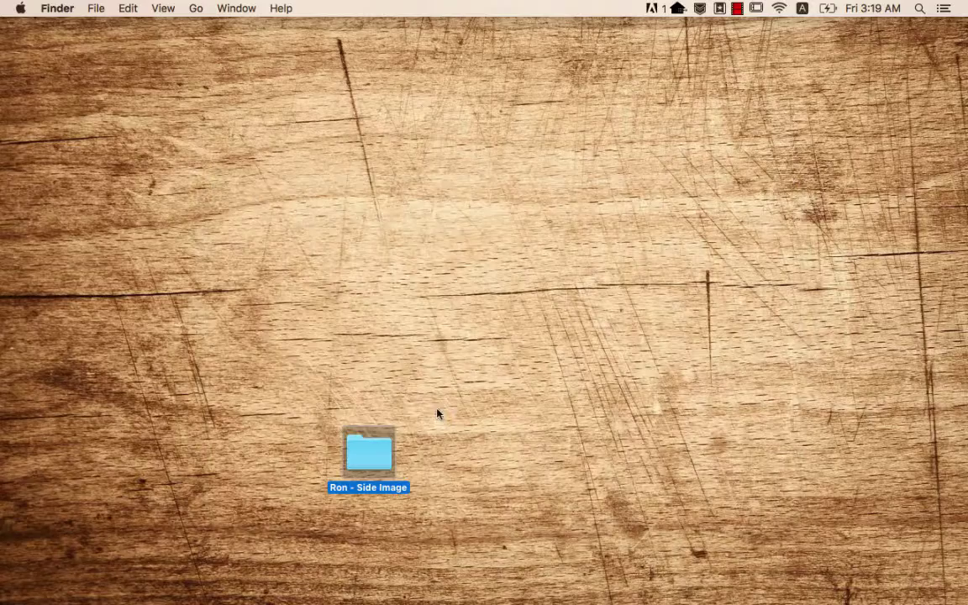
{"action": "double_click", "coordinate": [374, 447]}
{"action": "left_click", "coordinate": [340, 150]}
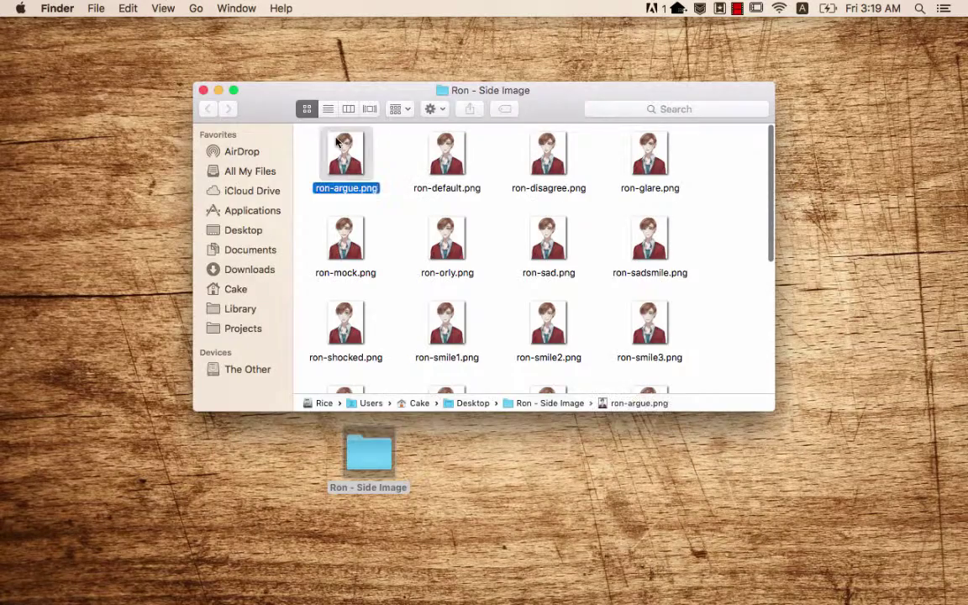
- Quick Look through the cropped PNGs from ron-glare to ron-smile4, then close the preview
{"action": "key", "text": "space"}
{"action": "key", "text": "Right"}
{"action": "key", "text": "Right"}
{"action": "key", "text": "Right"}
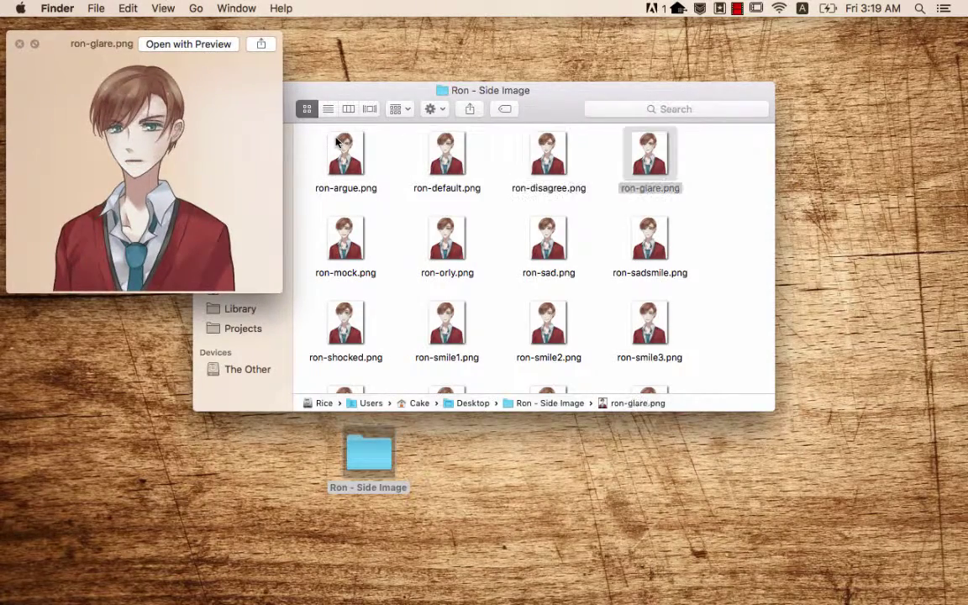
{"action": "key", "text": "Down"}
{"action": "key", "text": "Left"}
{"action": "key", "text": "Left"}
{"action": "key", "text": "Left"}
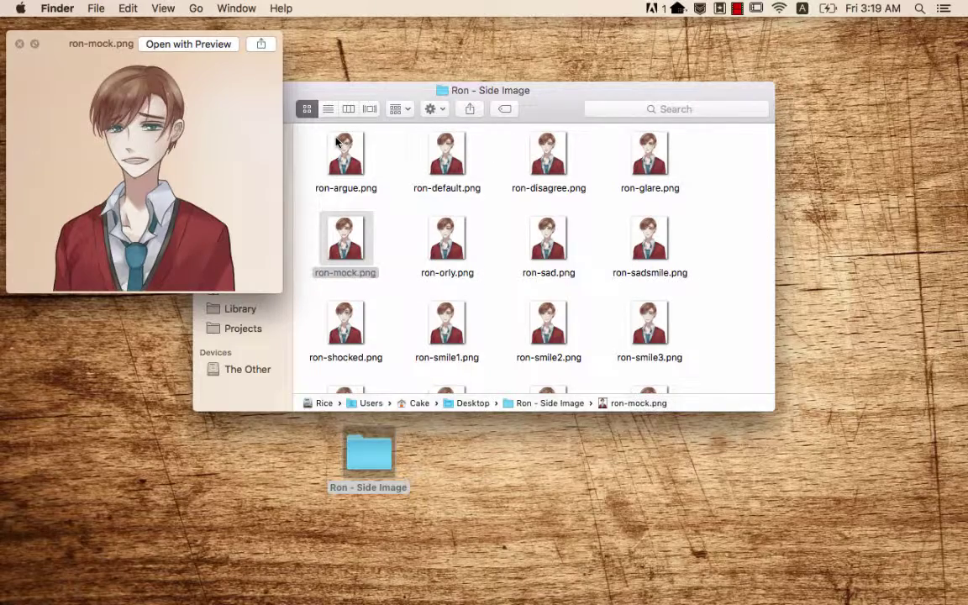
{"action": "key", "text": "Down"}
{"action": "key", "text": "Right"}
{"action": "key", "text": "Right"}
{"action": "key", "text": "Right"}
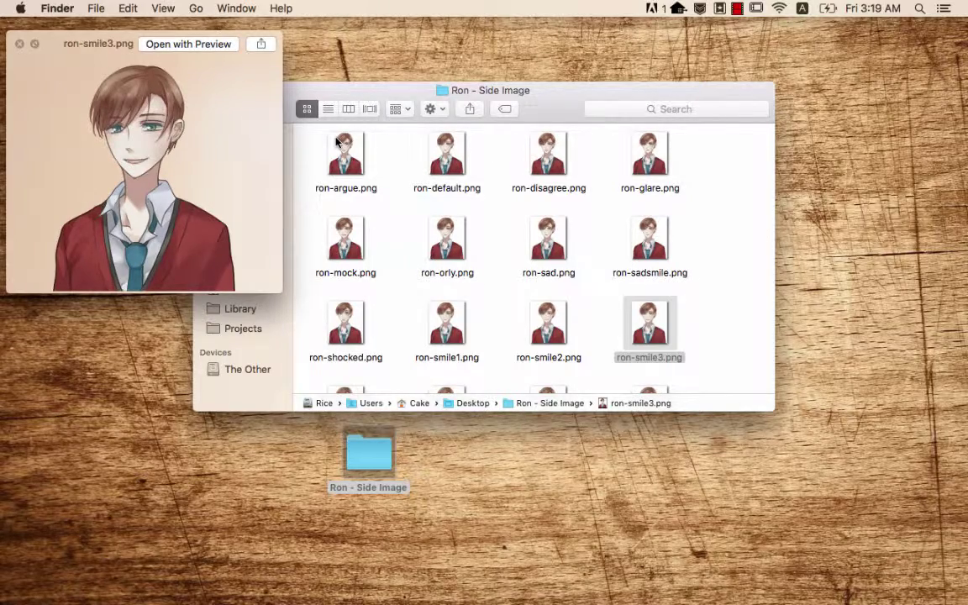
{"action": "key", "text": "Down"}
{"action": "key", "text": "Left"}
{"action": "key", "text": "Left"}
{"action": "key", "text": "Left"}
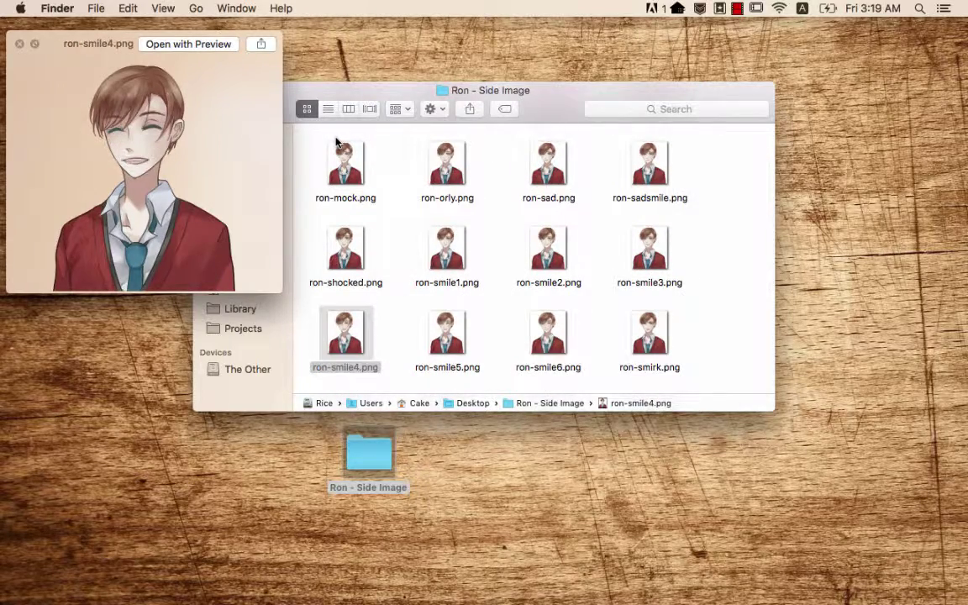
{"action": "key", "text": "space"}
{"action": "left_click", "coordinate": [737, 8]}
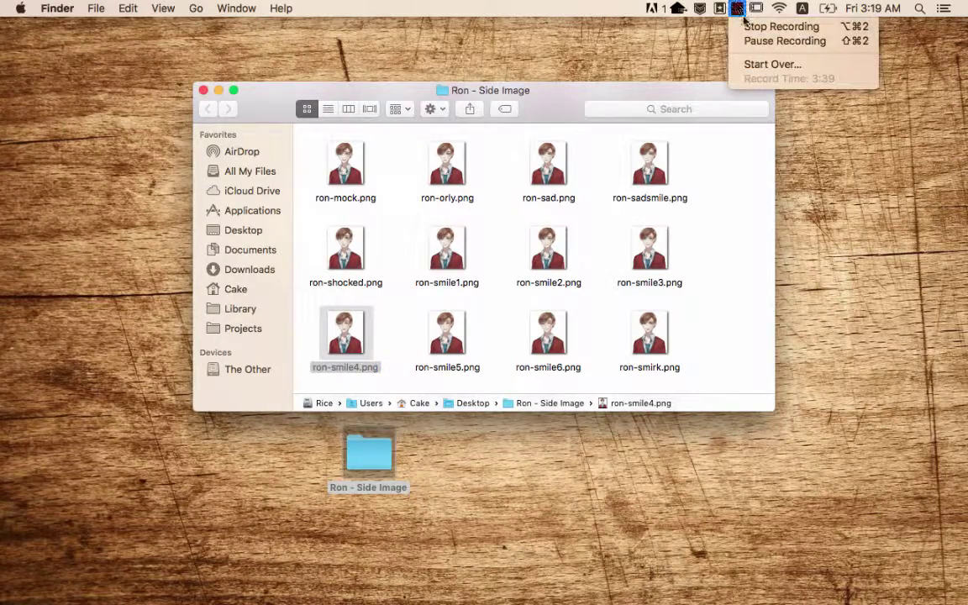